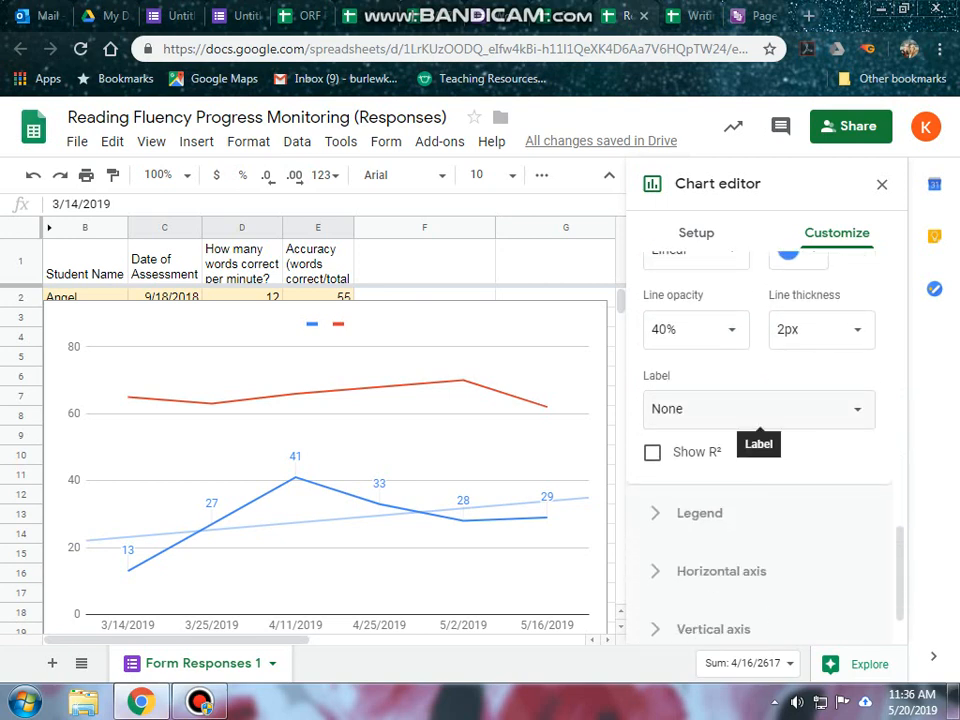
Give the first series' trendline the custom label WCPM
left_click(758, 415)
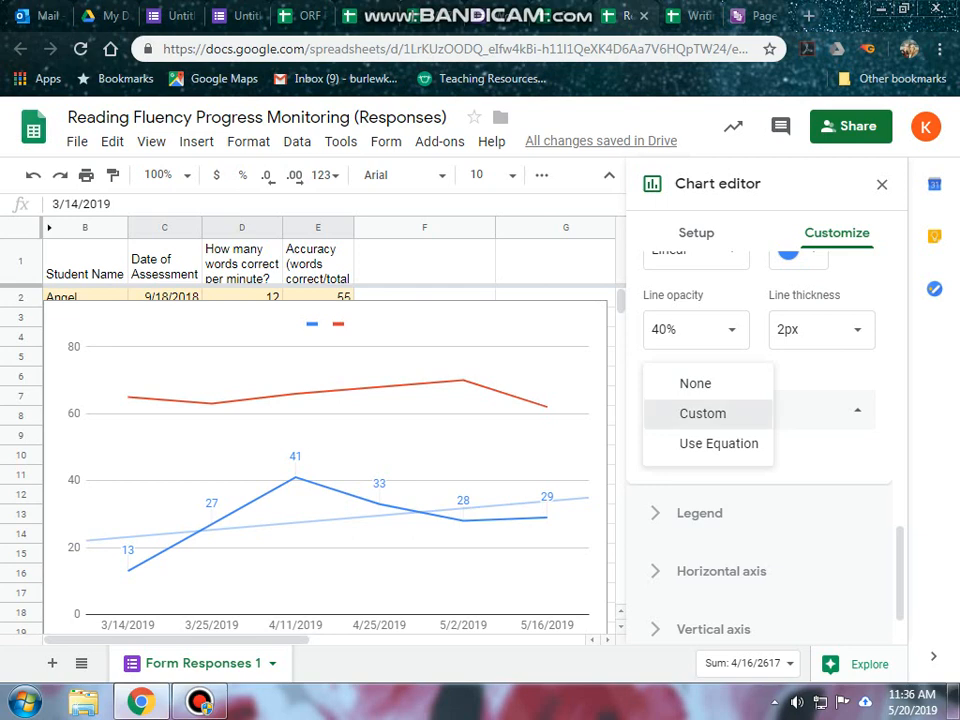
left_click(703, 413)
triple_click(710, 517)
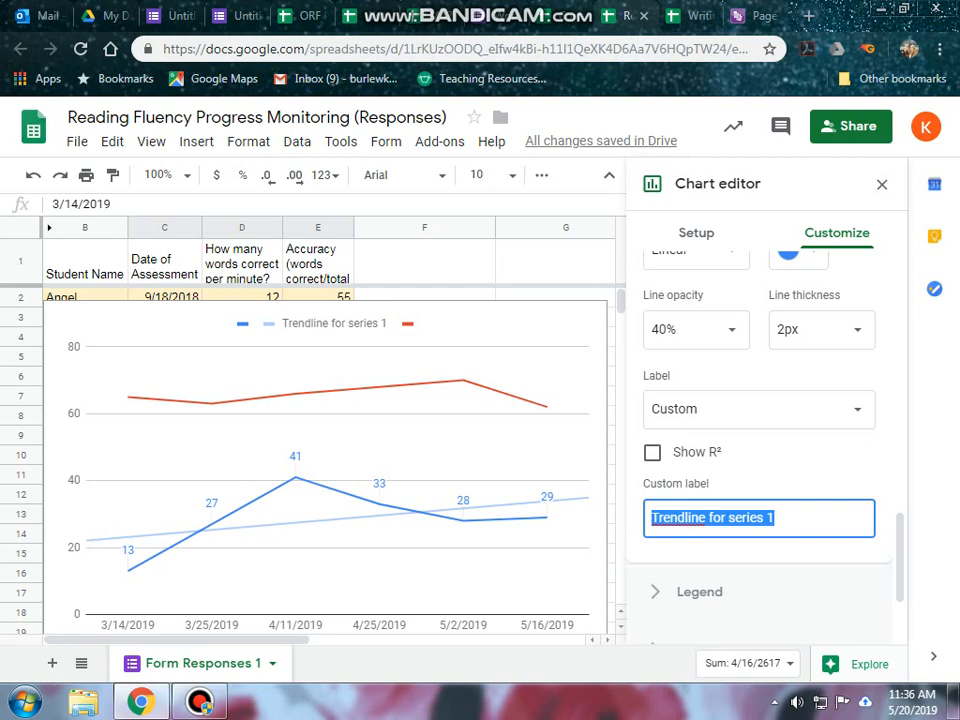
type("WCPM")
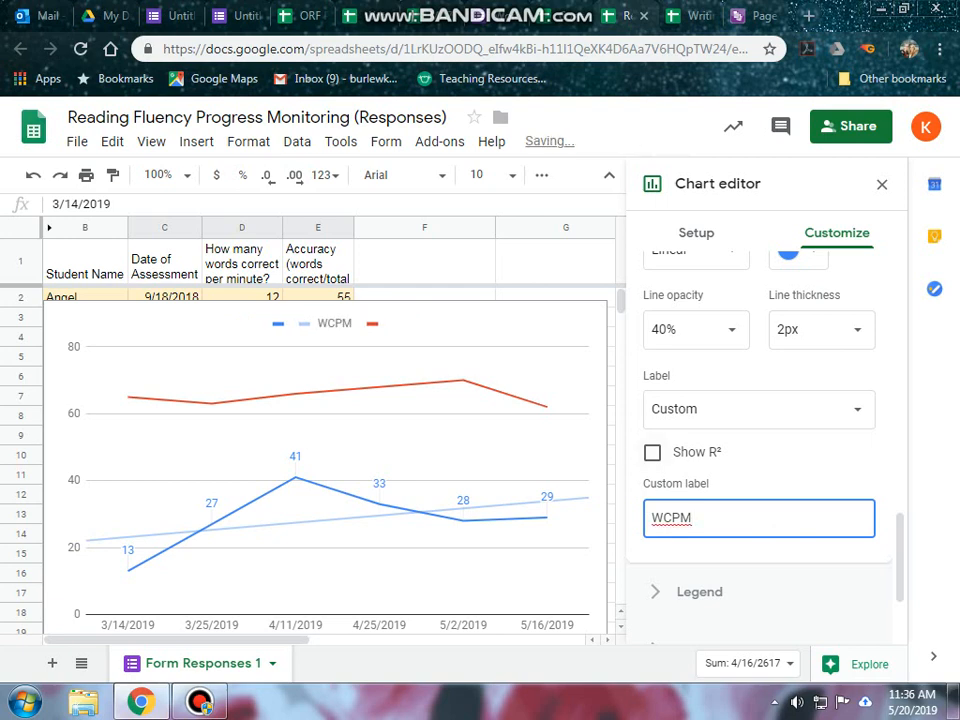
Turn on data labels and a trendline for the Line 2 series
scroll(760, 420, "up", 10)
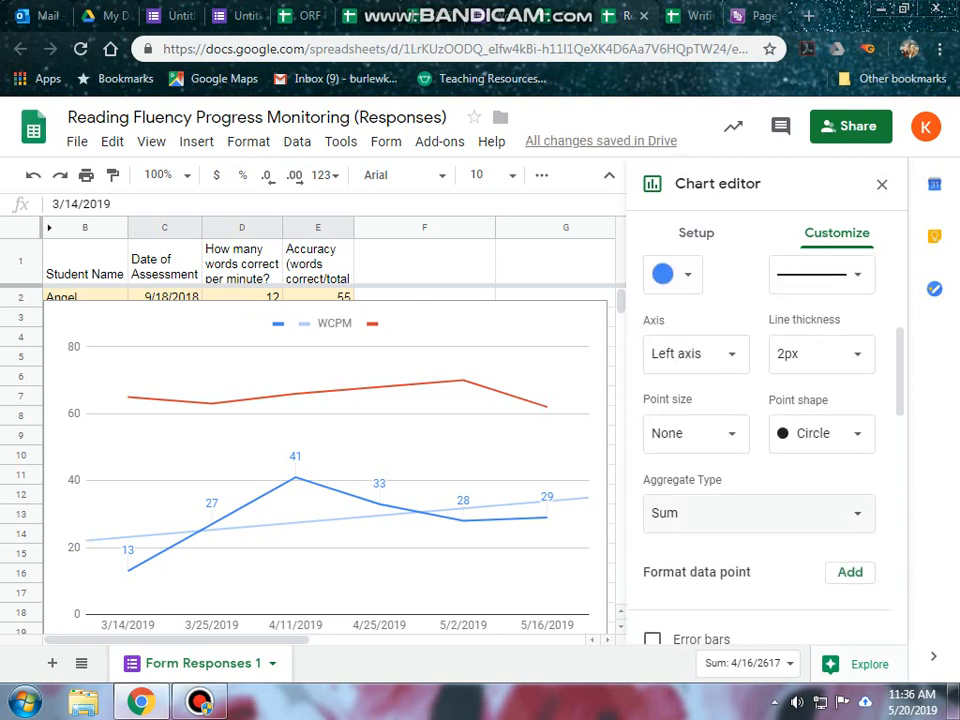
scroll(760, 530, "up", 5)
left_click(760, 447)
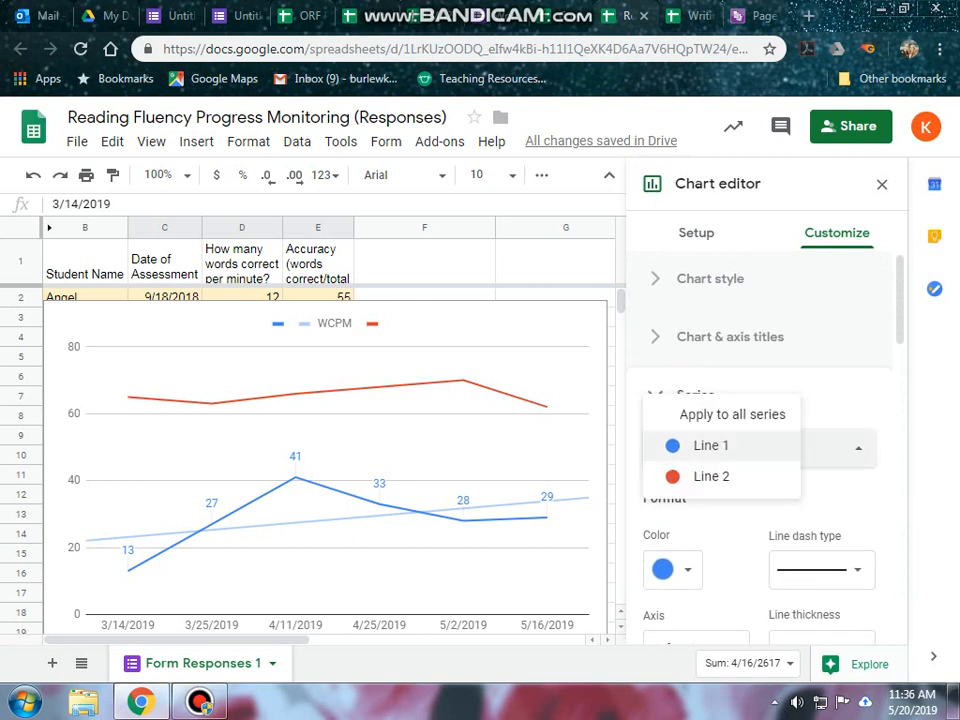
left_click(711, 476)
scroll(760, 450, "down", 3)
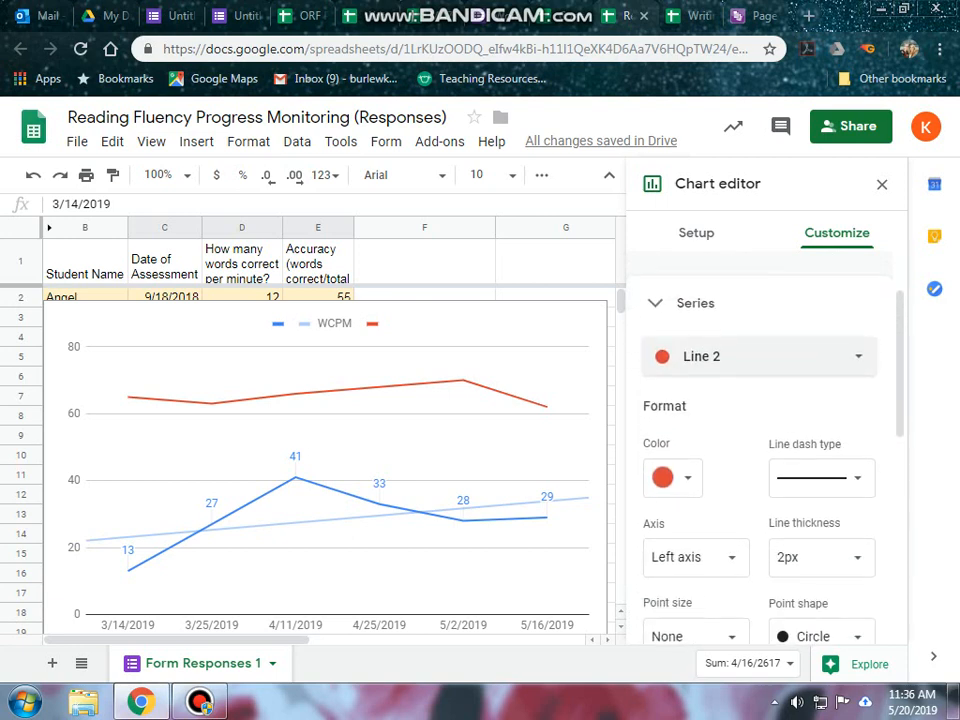
scroll(760, 450, "down", 3)
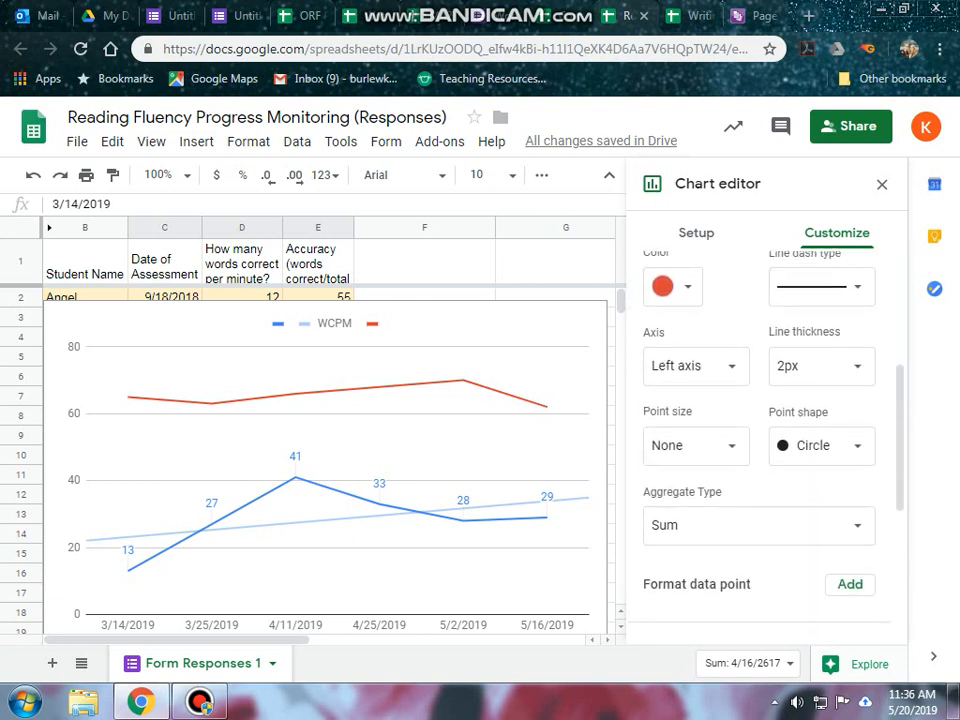
scroll(760, 450, "down", 4)
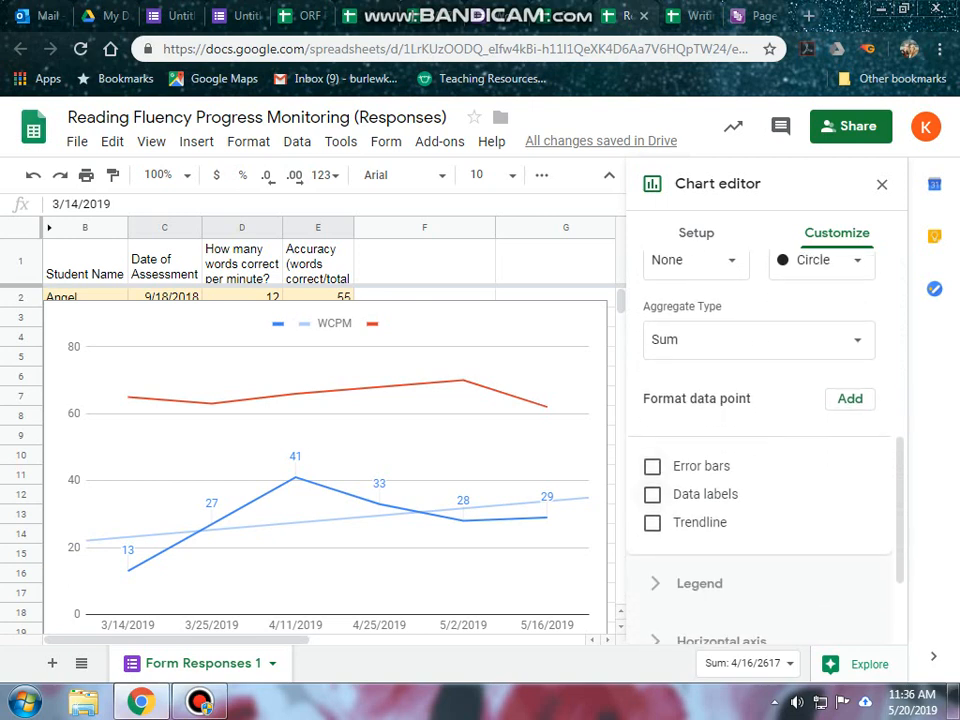
left_click(652, 494)
scroll(652, 492, "down", 3)
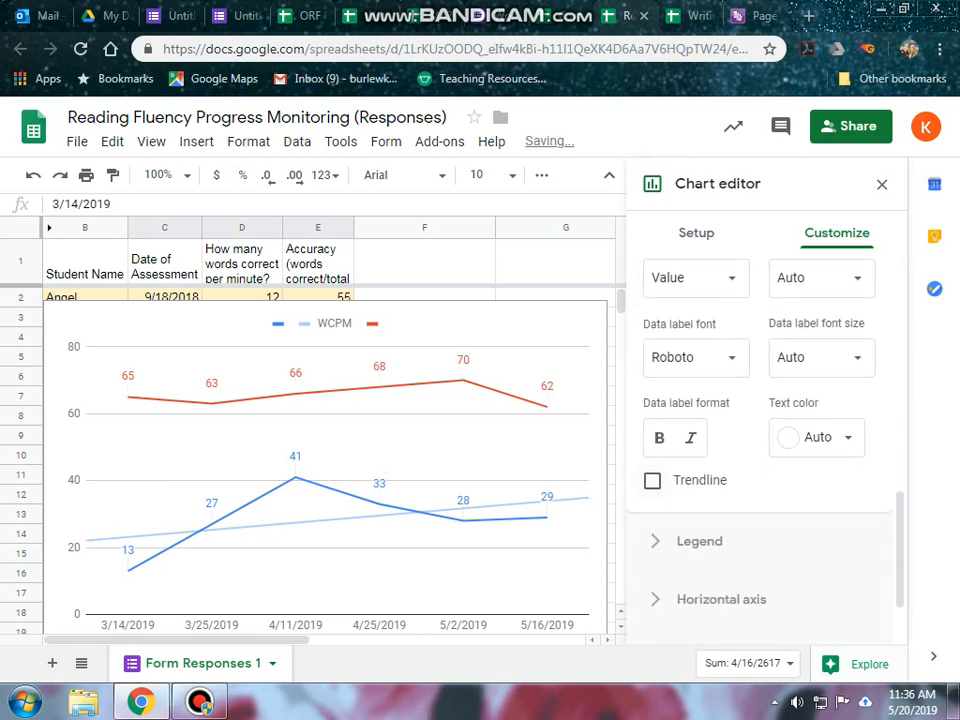
left_click(652, 480)
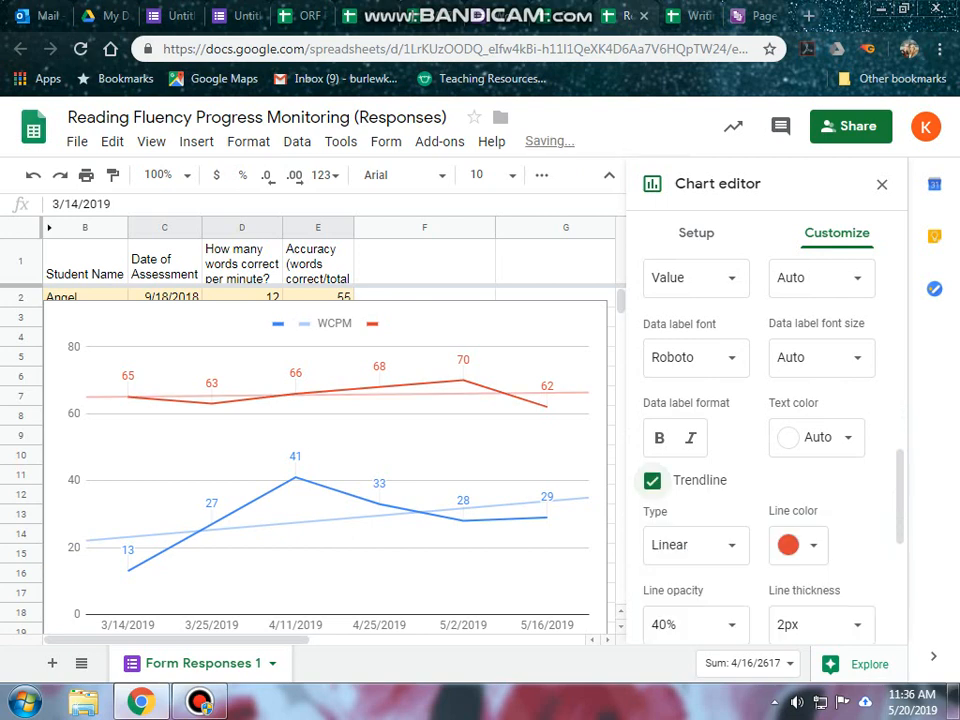
Give the Line 2 trendline the custom label Accuracy
scroll(760, 450, "down", 3)
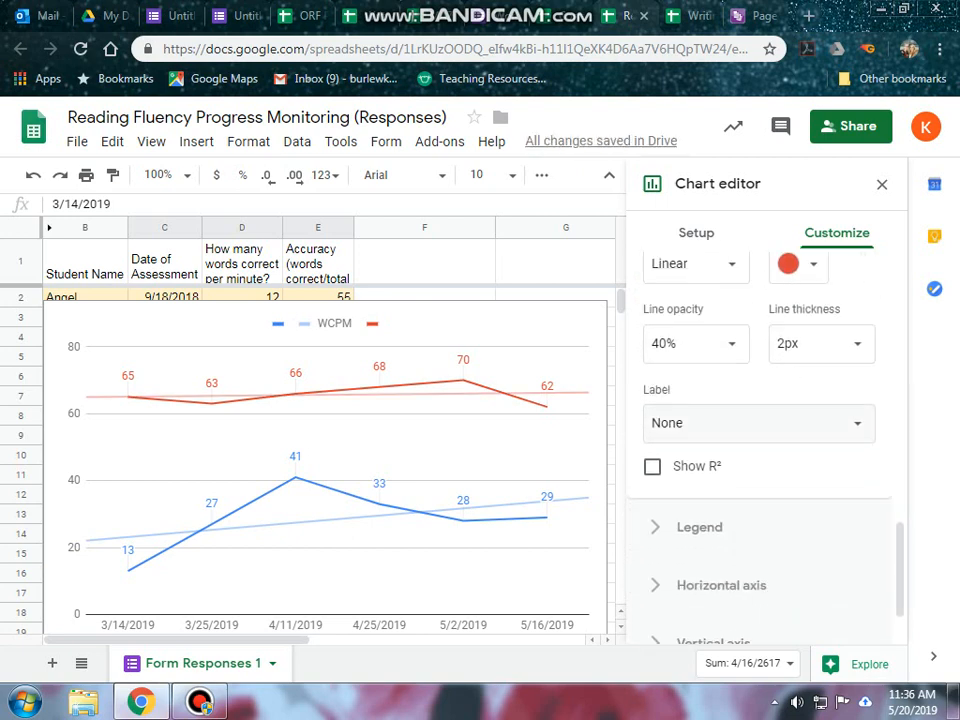
left_click(700, 425)
left_click(703, 427)
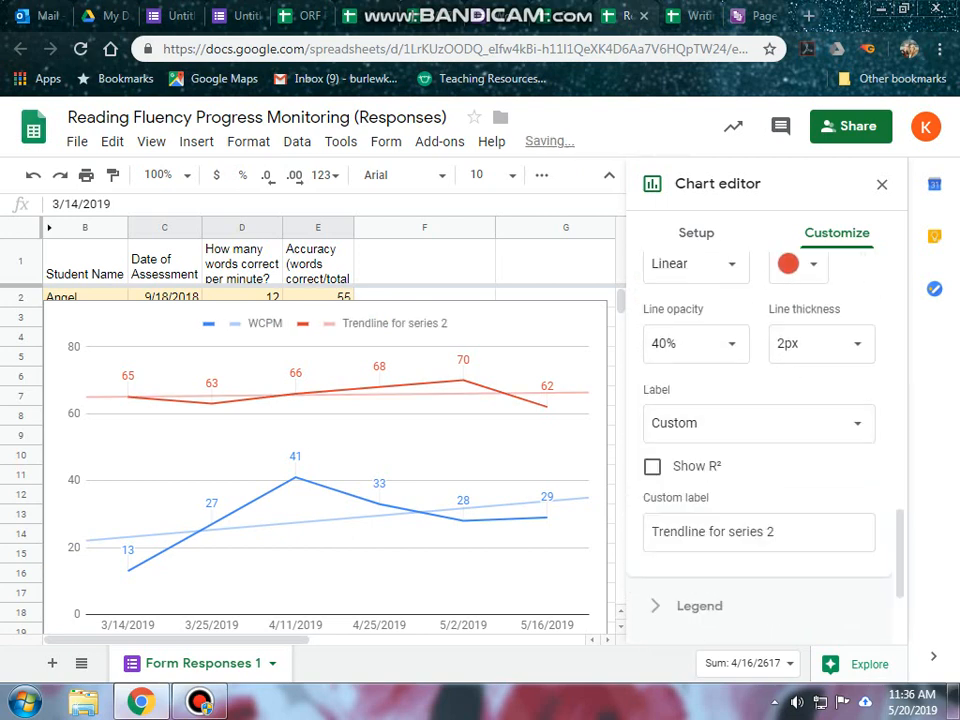
double_click(678, 531)
key("ctrl+a")
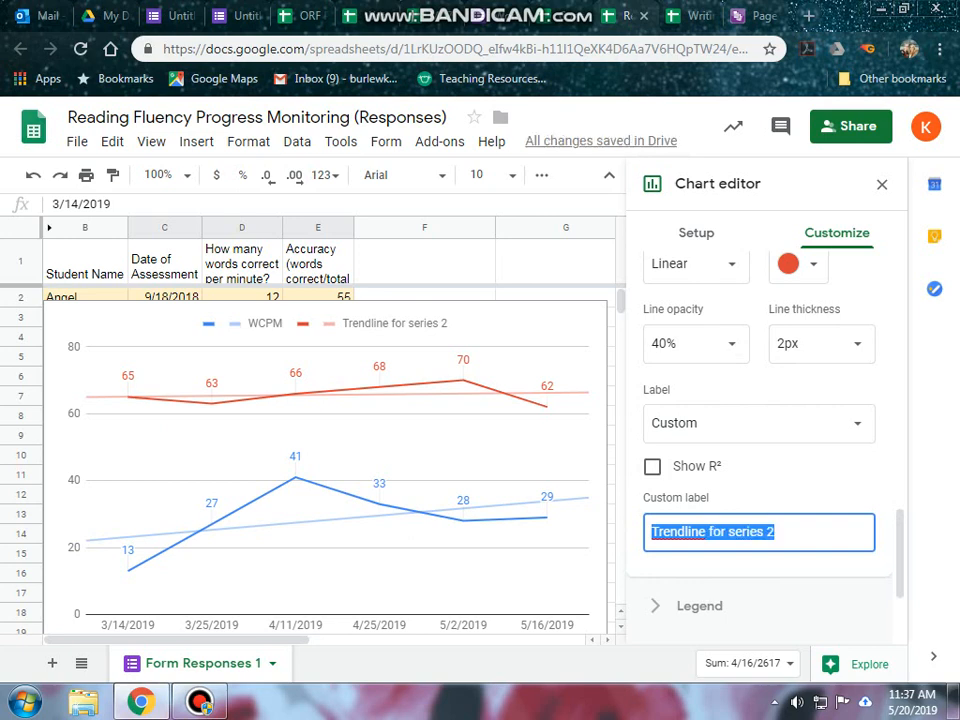
type("Accura")
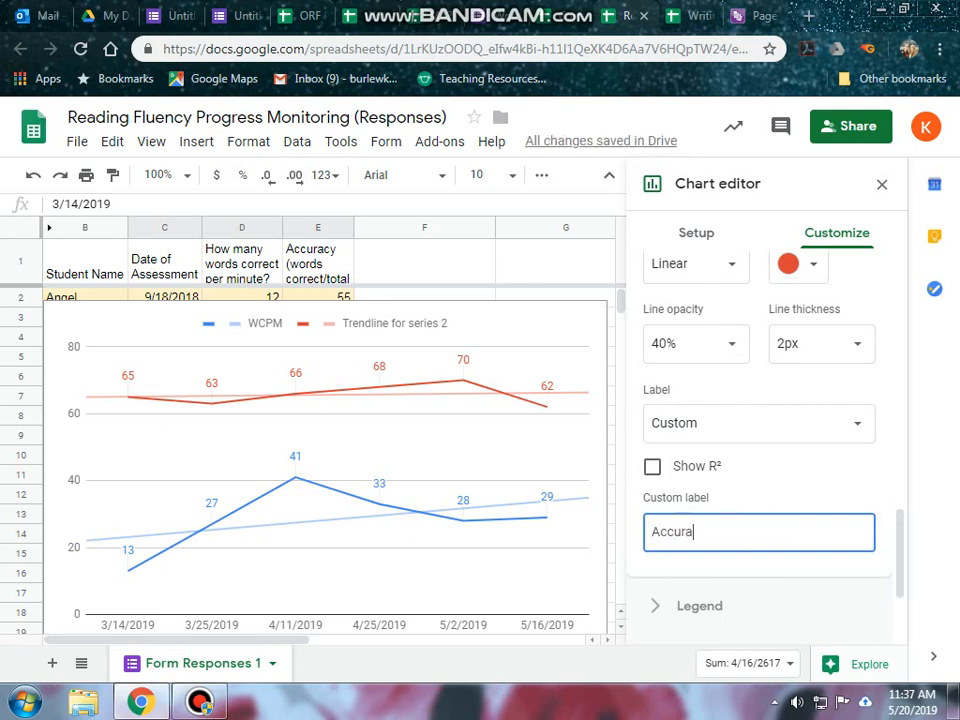
type("cy")
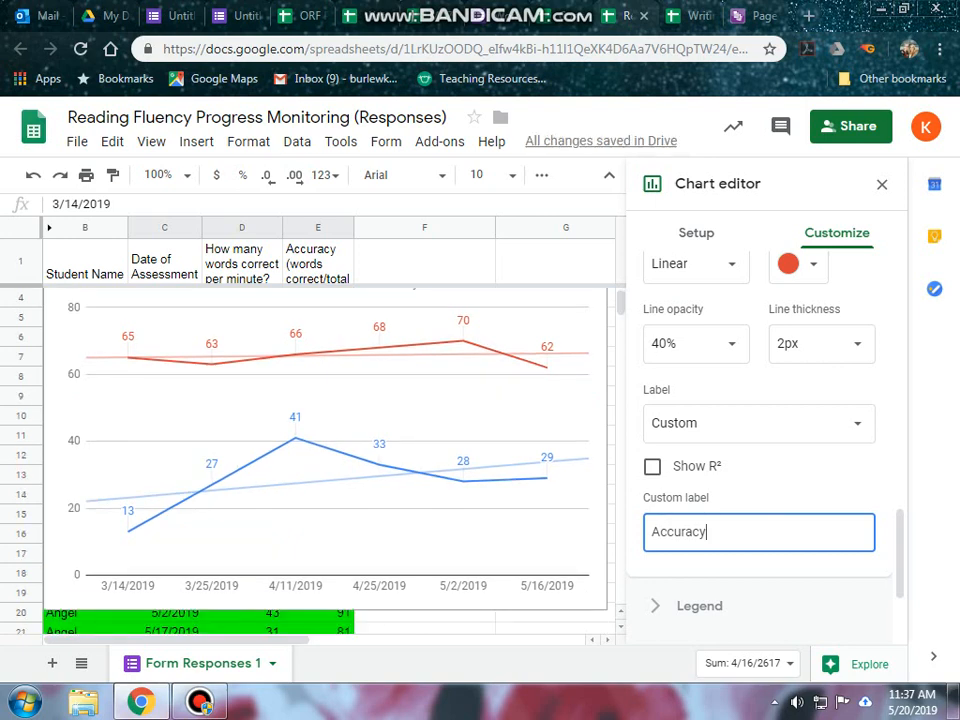
Review the vertical axis minimum and maximum options, and close the chart editor
scroll(760, 440, "down", 3)
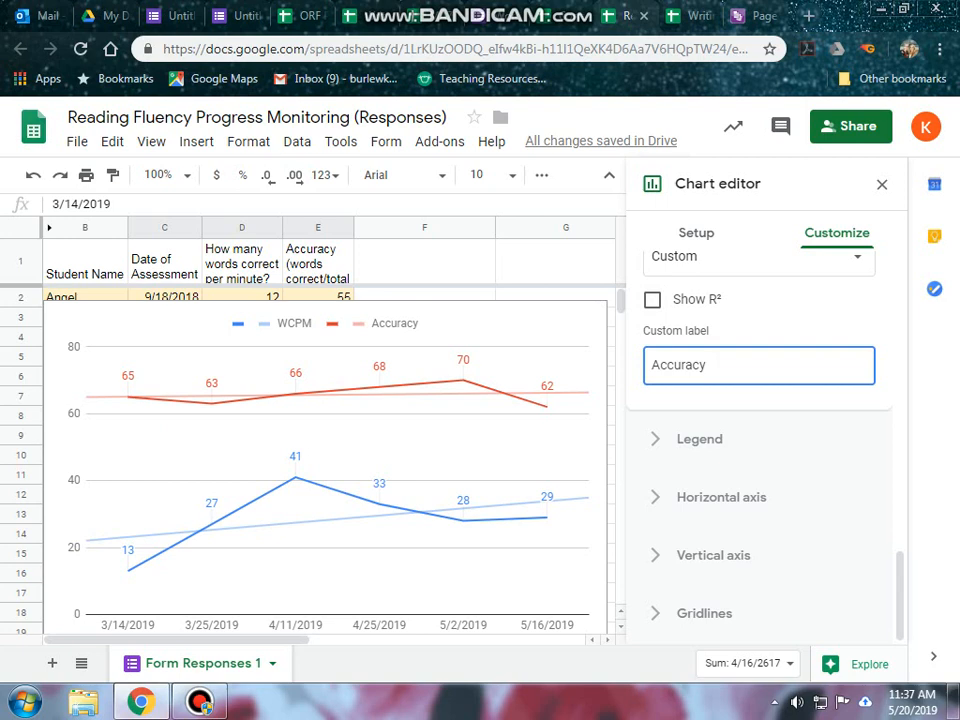
left_click(713, 555)
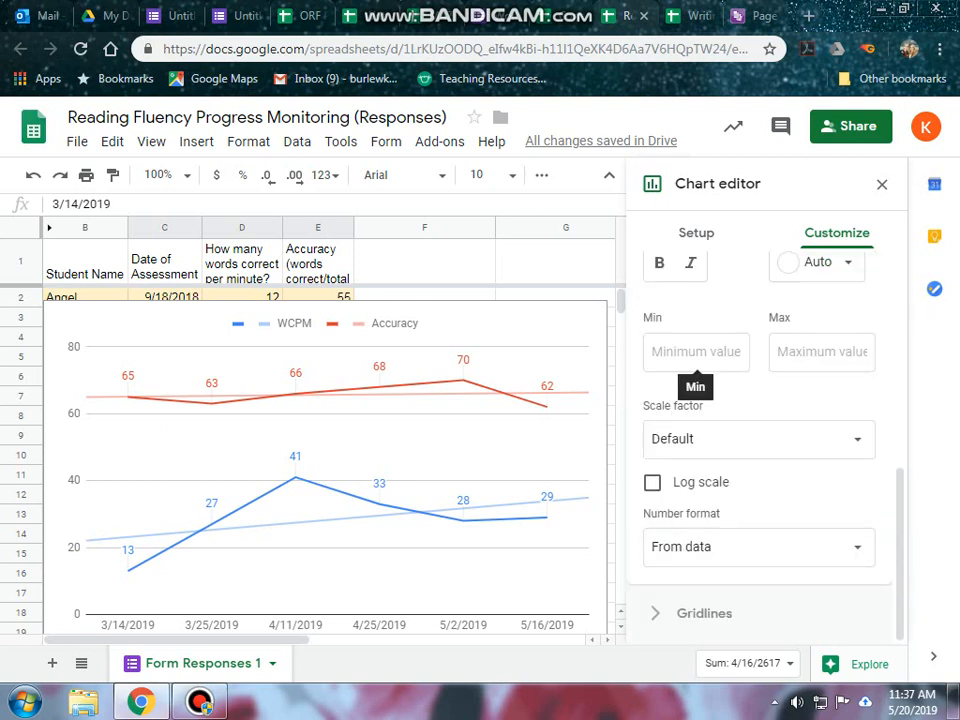
scroll(697, 430, "up", 1)
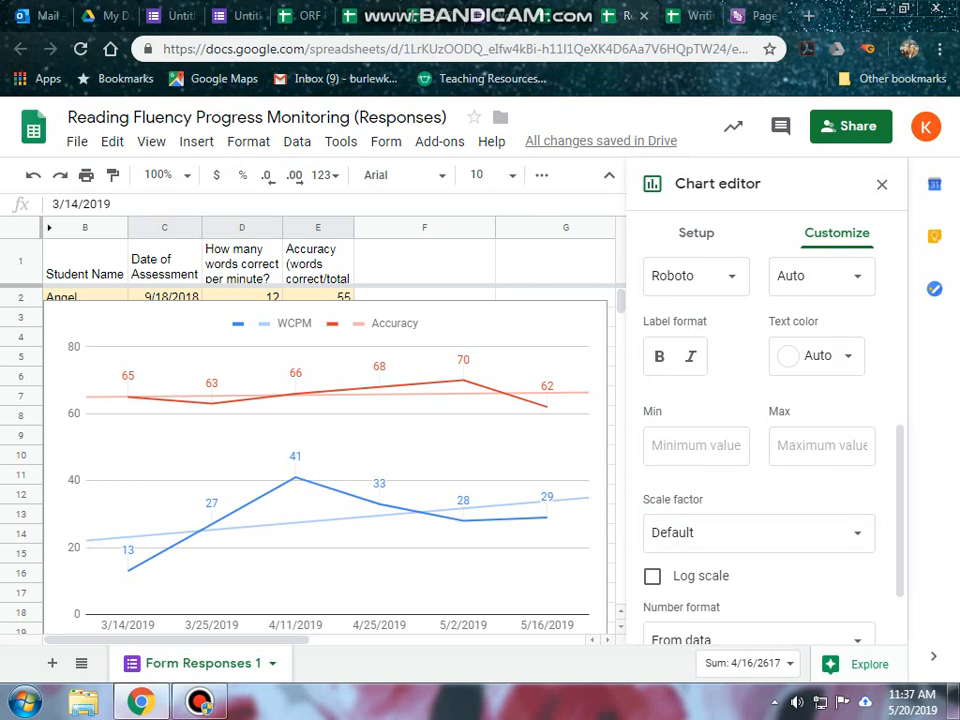
left_click(882, 185)
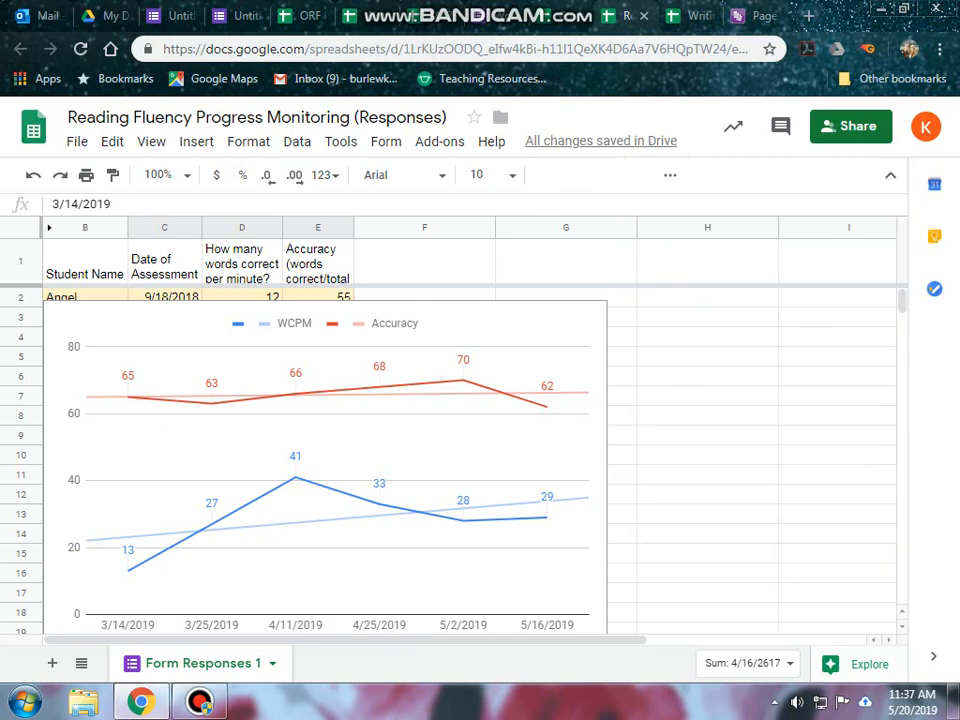
Copy the finished WCPM and Accuracy line chart from the responses sheet
scroll(325, 460, "down", 1)
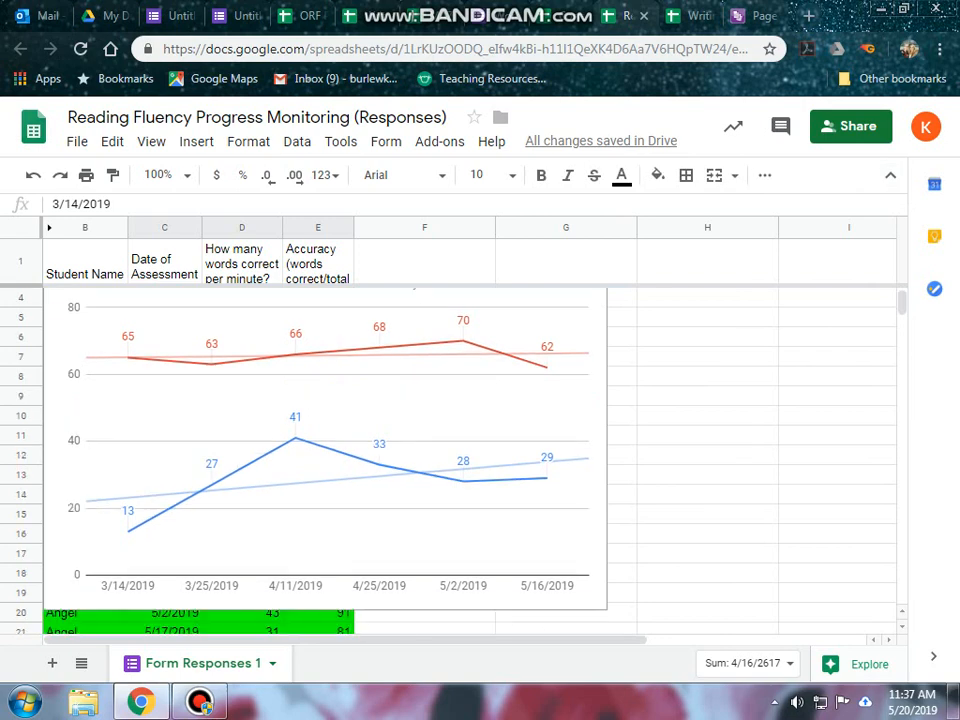
scroll(325, 460, "up", 1)
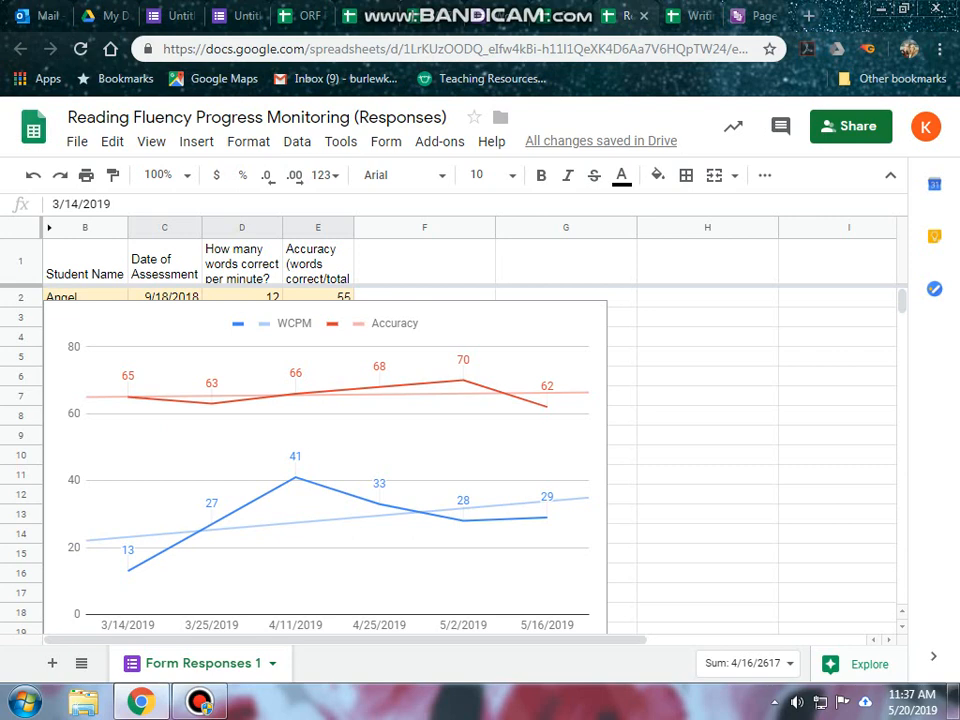
left_click(425, 440)
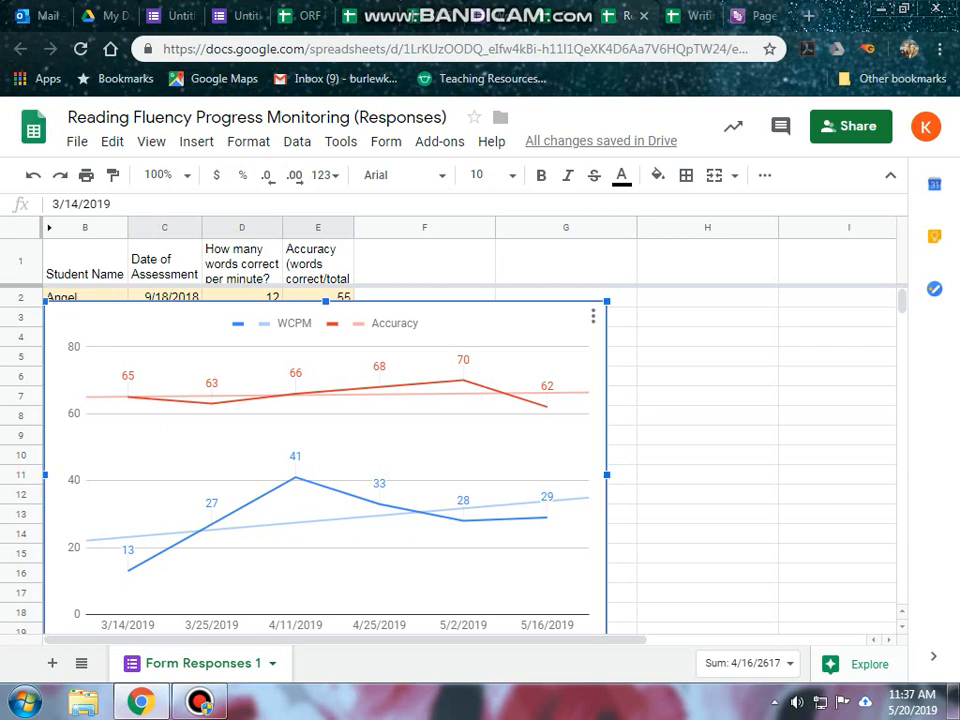
key("Escape")
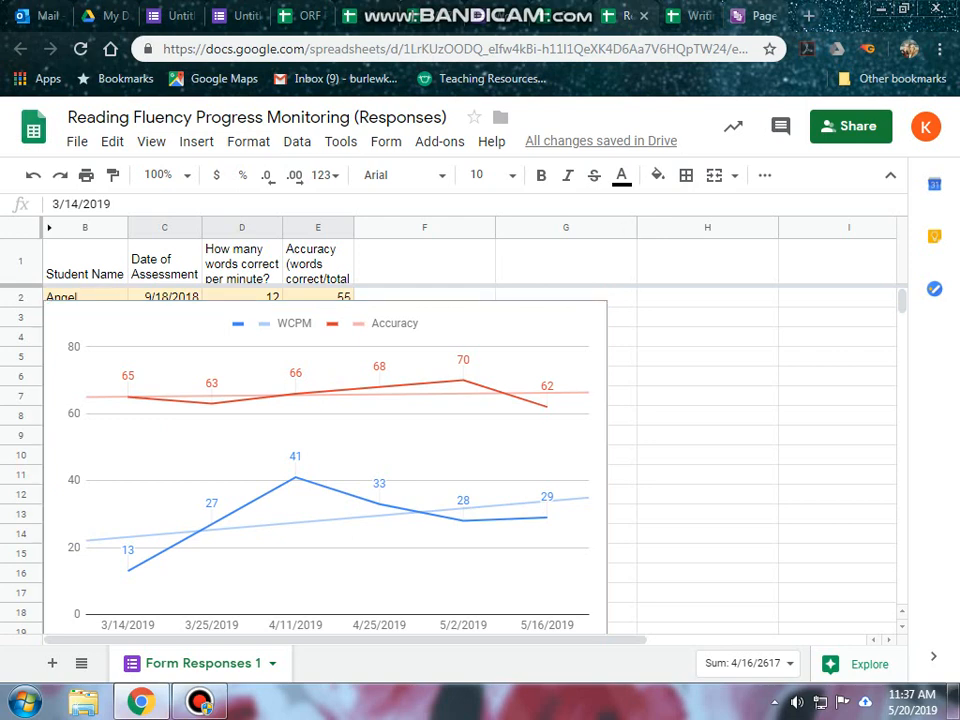
Switch to the ProgressBook Goal #1 Reading page and paste the chart below the fluency scores line in Benchmark 1.1's Data Points cell
left_click(762, 16)
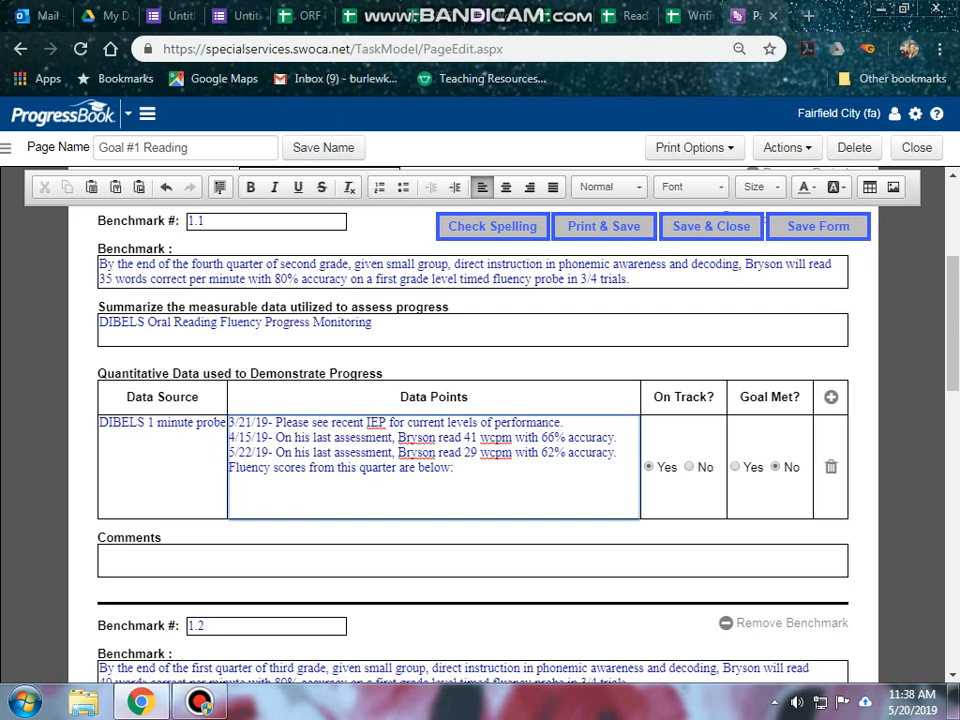
scroll(434, 467, "up", 3)
scroll(434, 467, "down", 2)
scroll(434, 467, "down", 2)
key("ctrl+v")
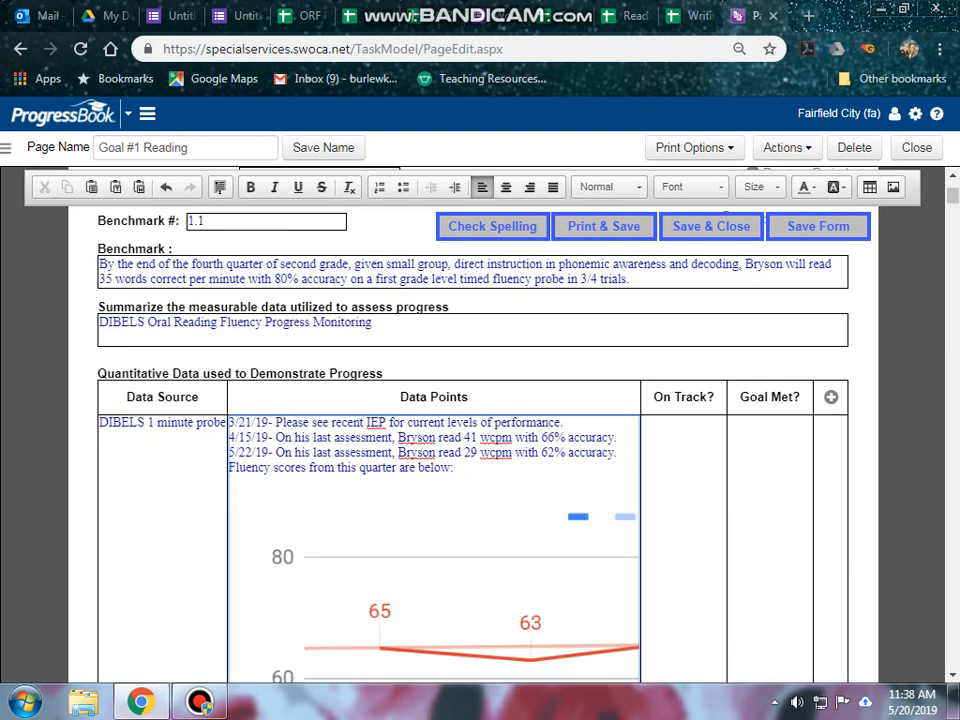
Set the pasted chart image's width to 500 so it fits the Data Points cell
scroll(470, 450, "down", 3)
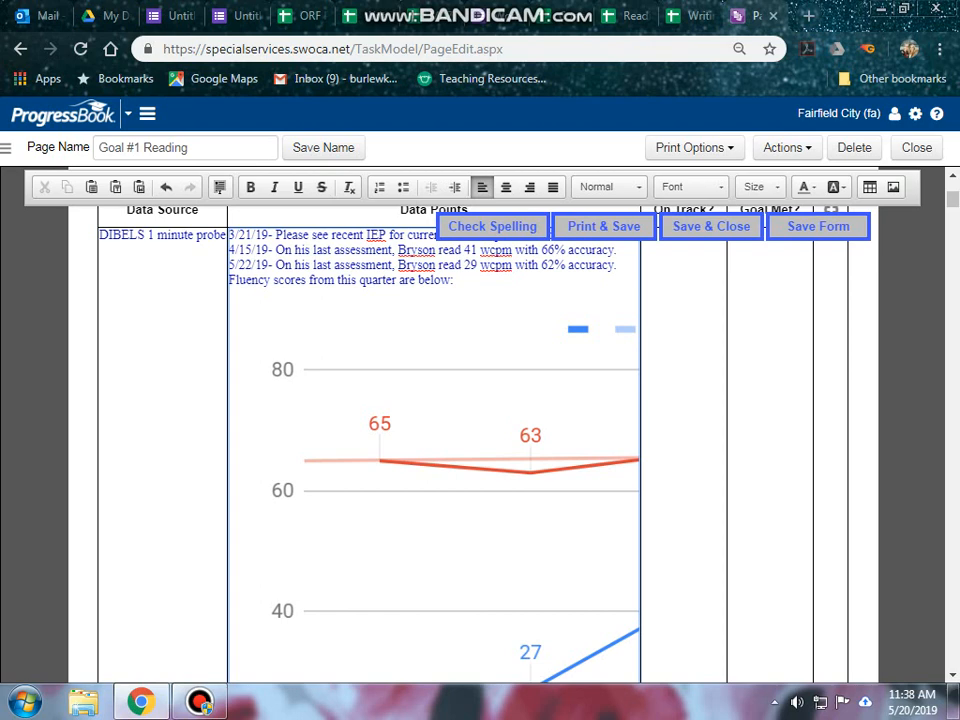
left_click(434, 470)
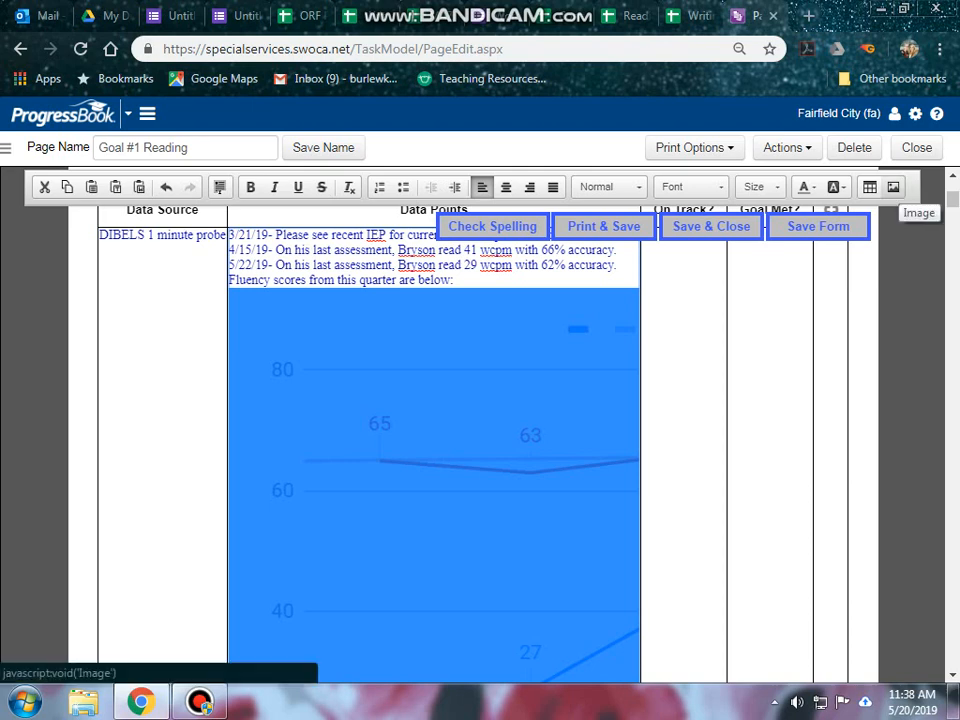
left_click(893, 187)
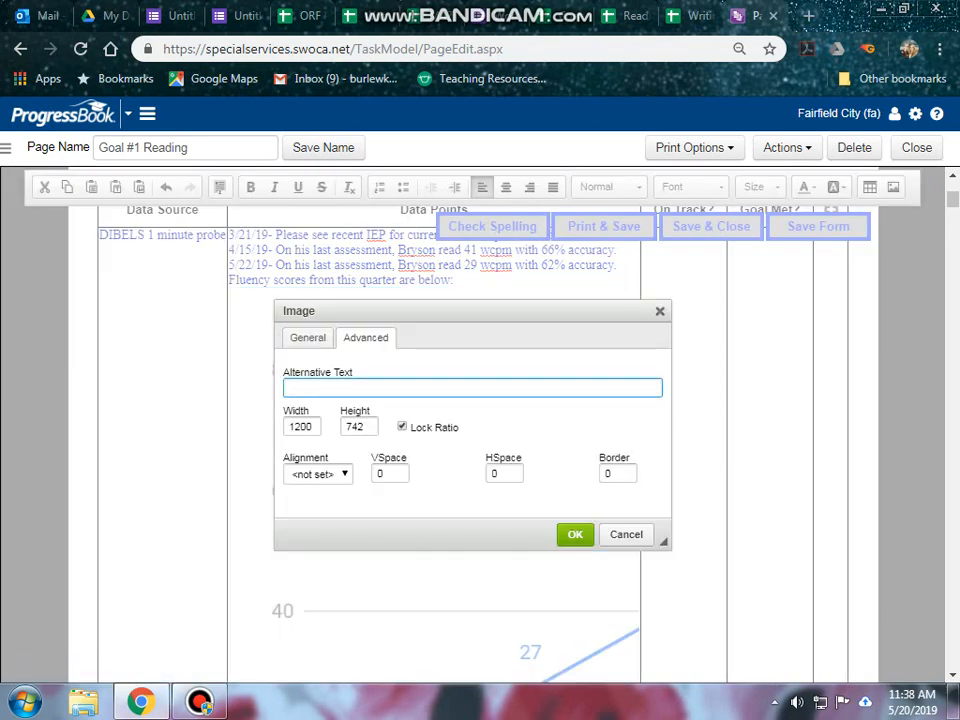
double_click(291, 426)
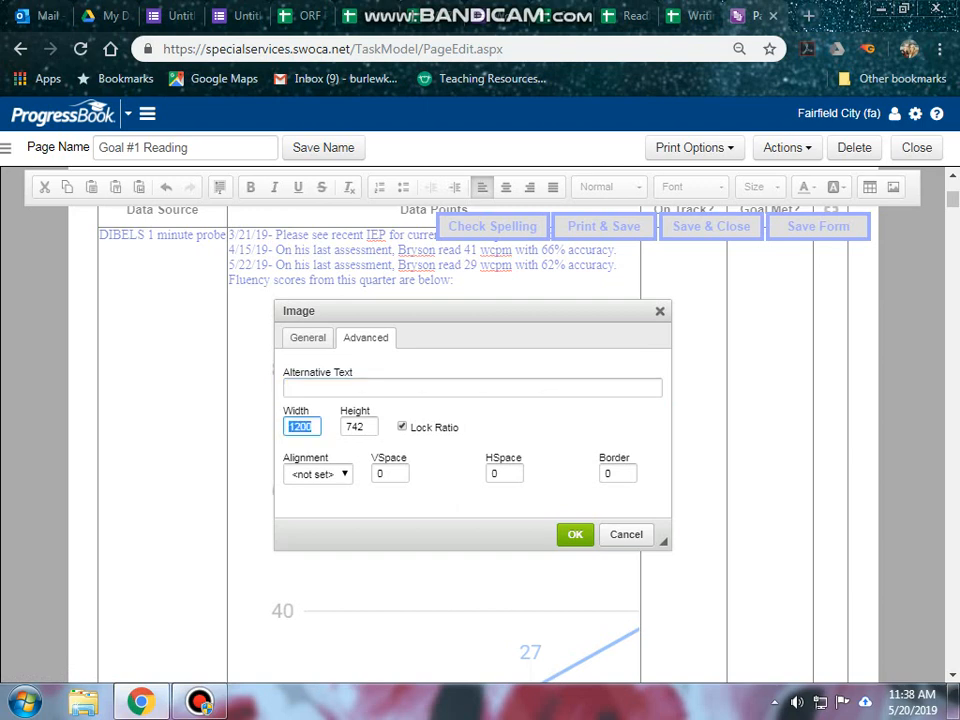
type("500")
key("Return")
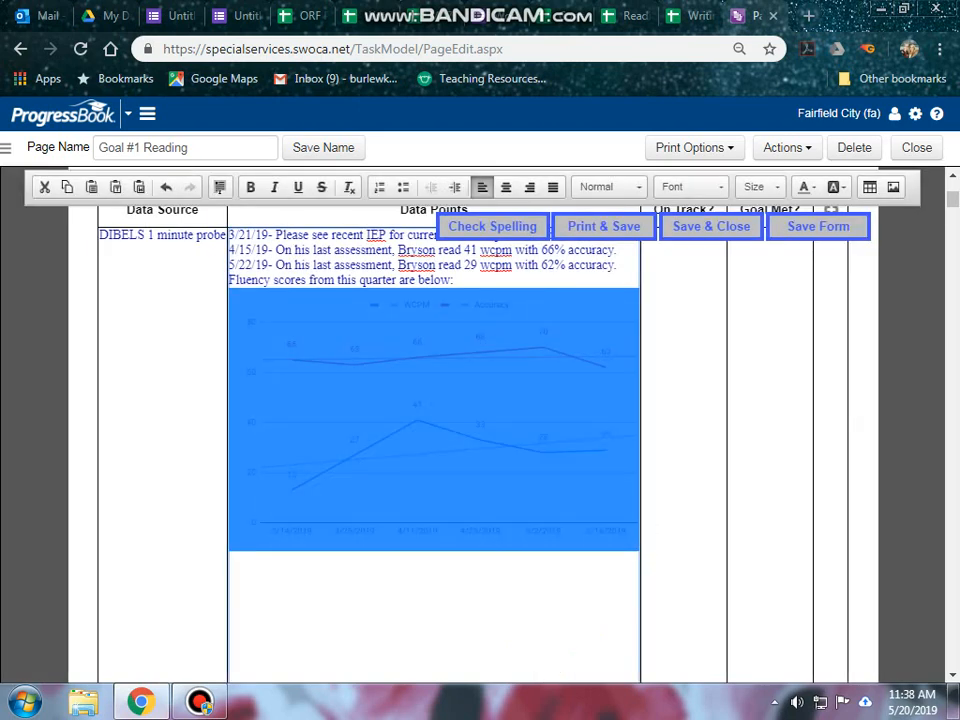
left_click(862, 425)
scroll(450, 420, "up", 1)
scroll(450, 420, "down", 2)
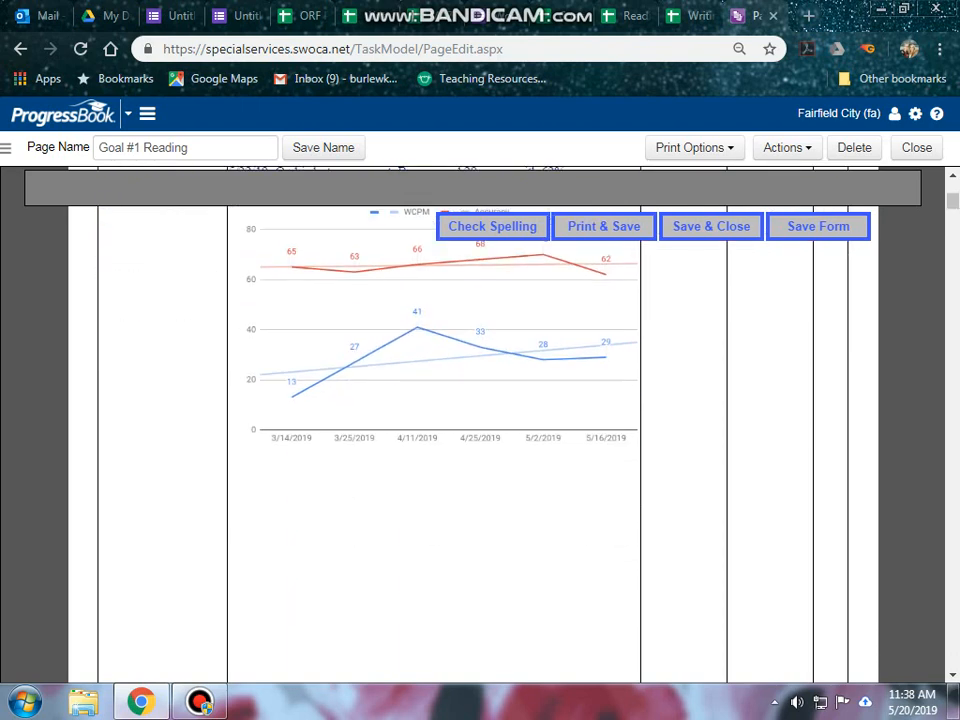
scroll(450, 420, "up", 1)
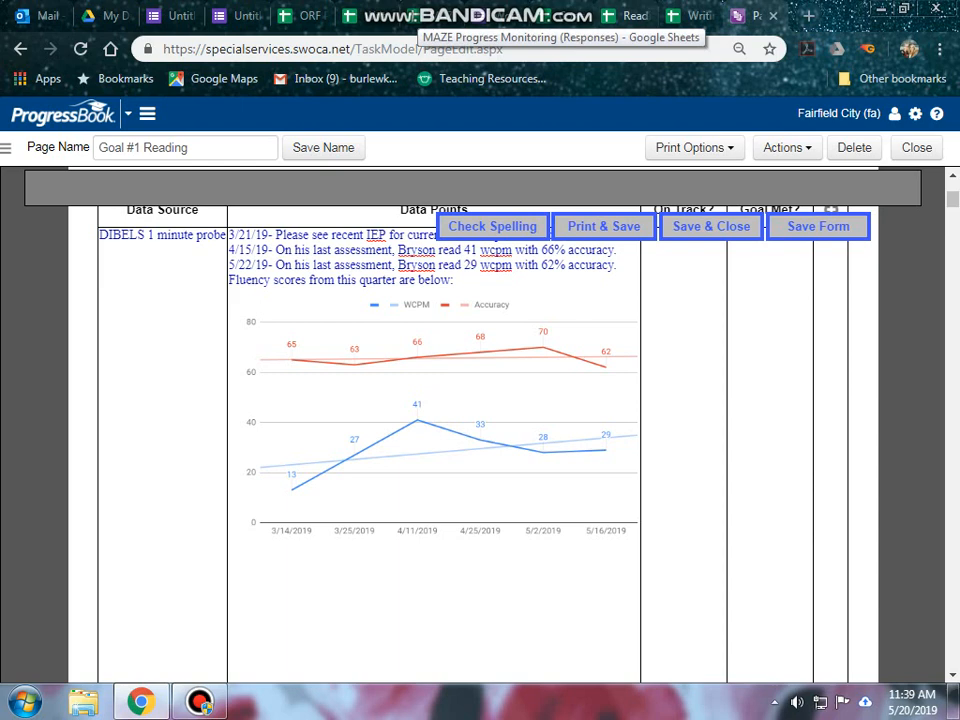
Switch back to the Reading Fluency Progress Monitoring responses in Google Sheets and delete the chart
left_click(630, 15)
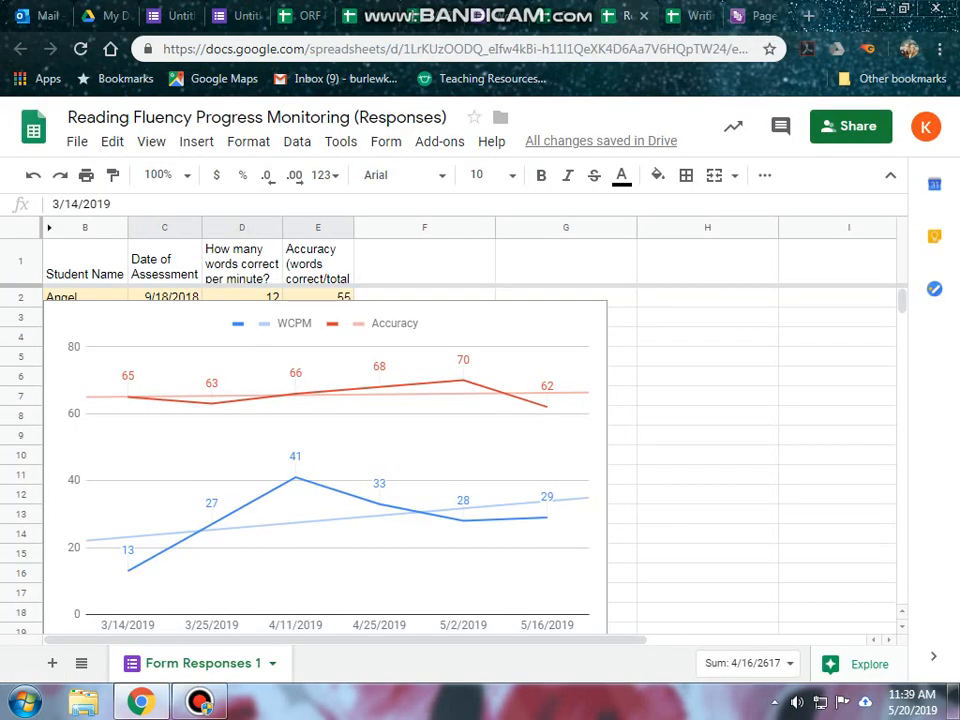
left_click(330, 435)
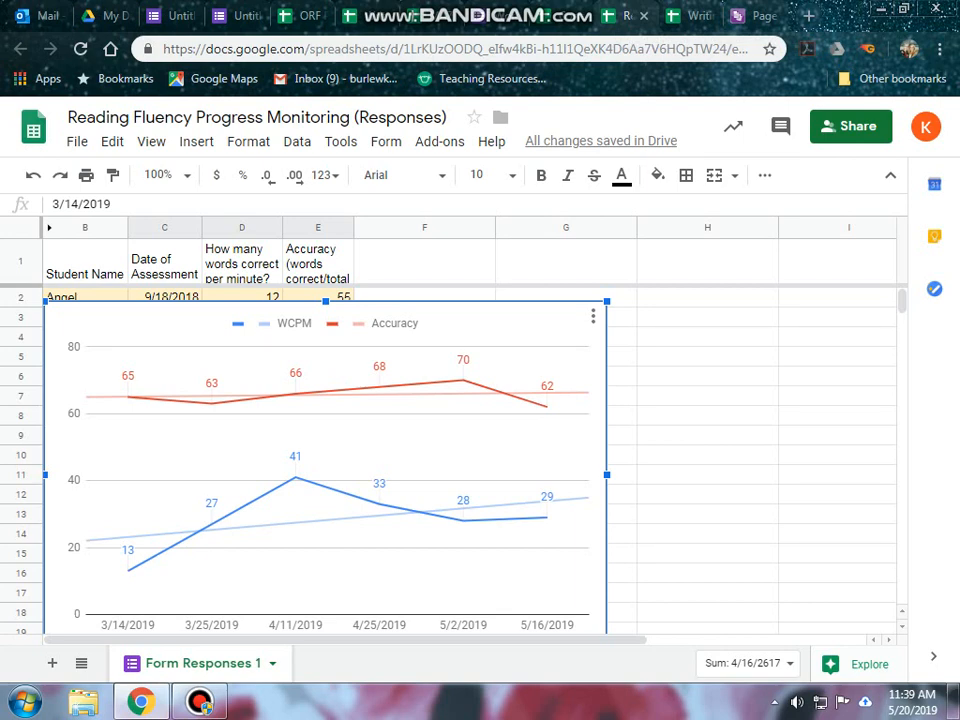
key("Delete")
scroll(450, 460, "down", 4)
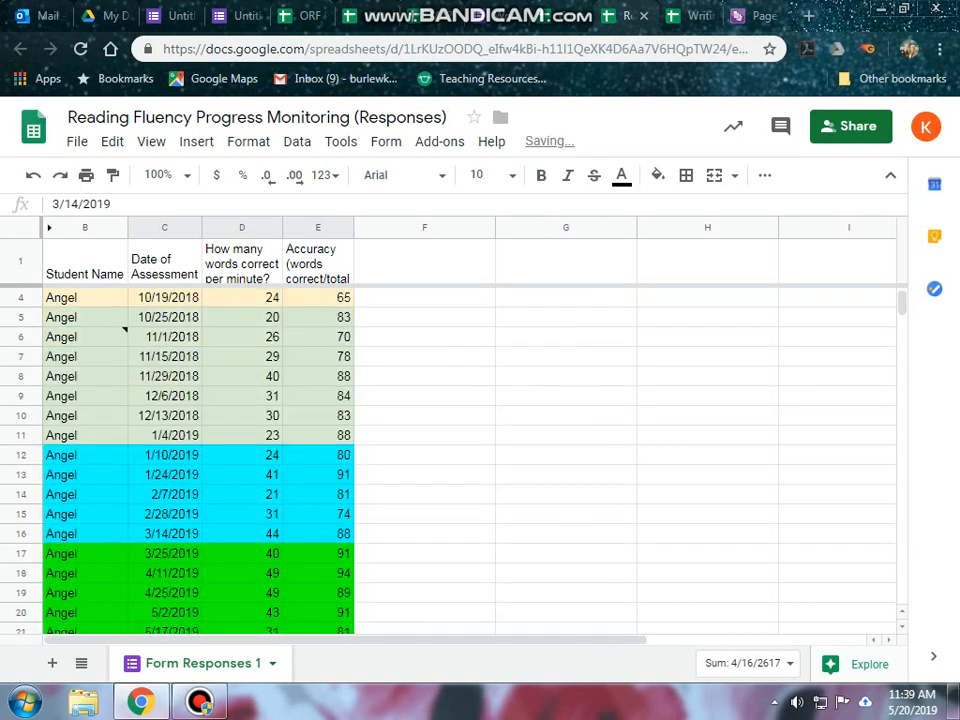
Fill the charted student's uncolored rows, B38:E43, with bright green in the reading fluency responses
scroll(450, 460, "down", 3)
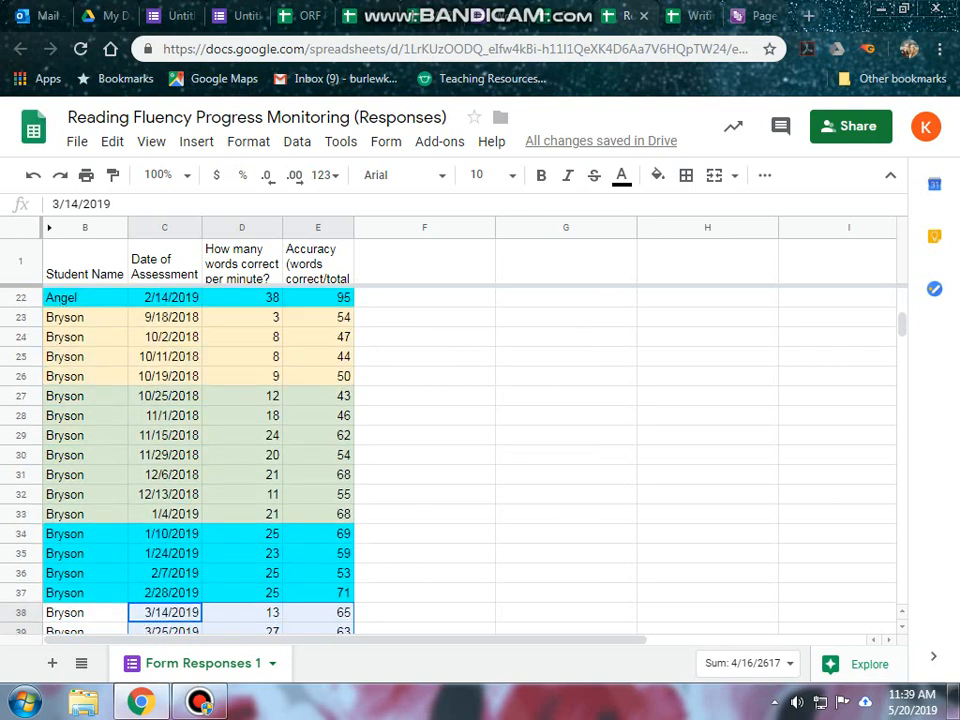
scroll(450, 460, "down", 1)
scroll(450, 460, "up", 1)
scroll(450, 460, "down", 3)
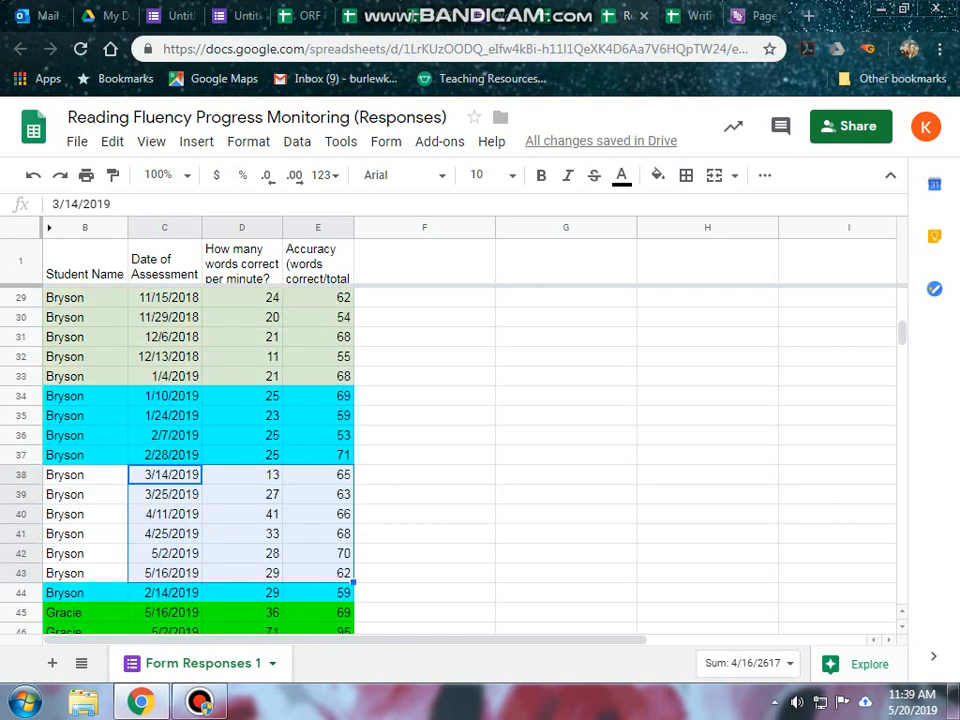
left_click_drag(85, 435, 322, 535)
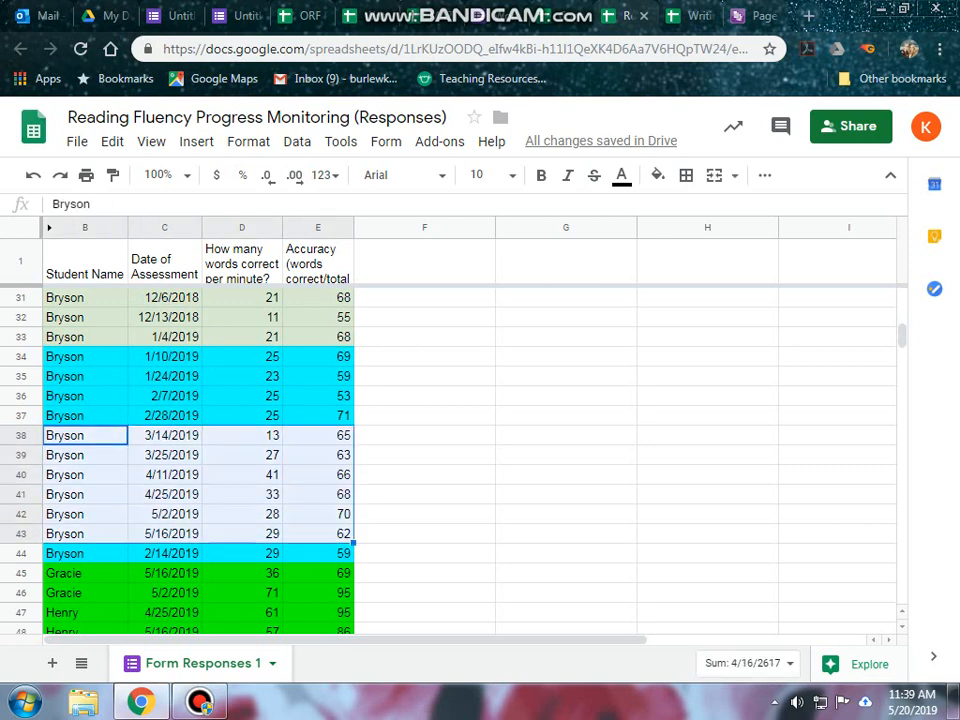
left_click(657, 175)
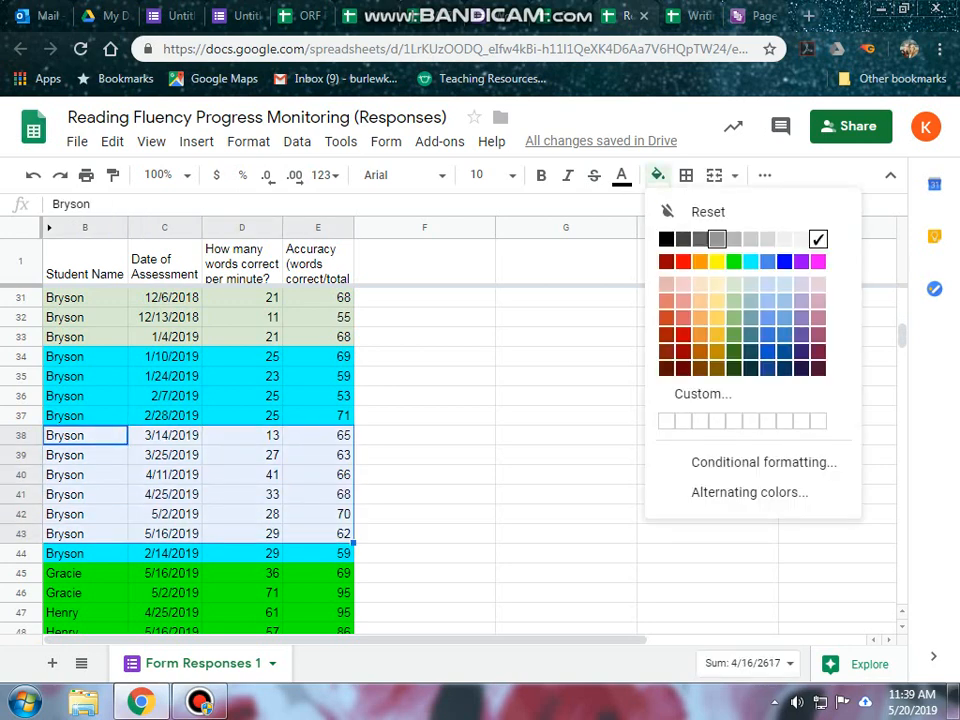
left_click(733, 259)
left_click(424, 436)
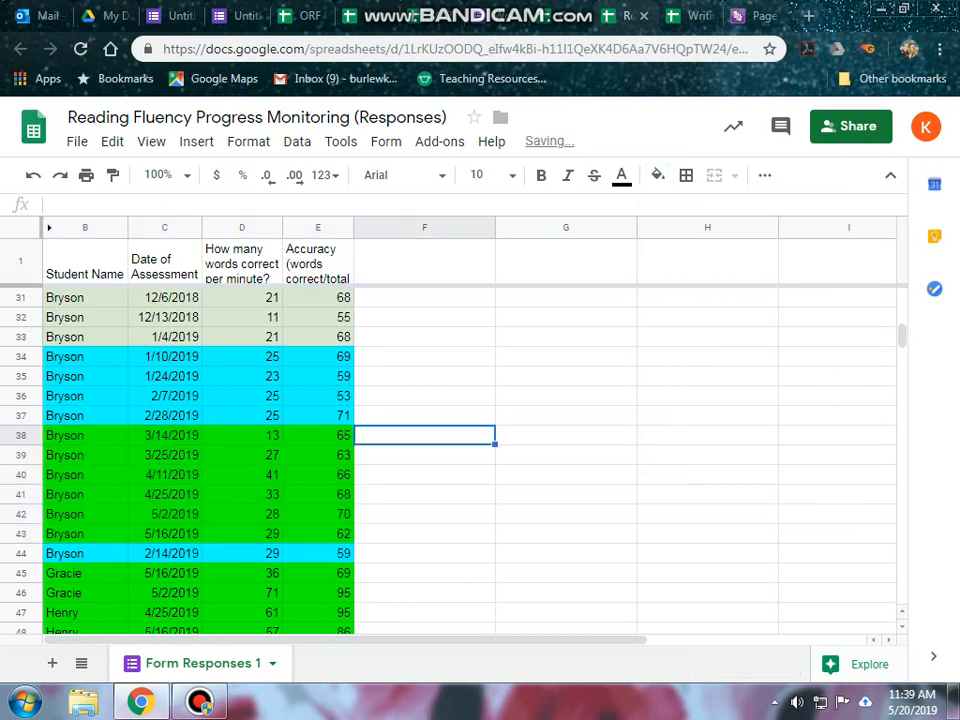
Look through the reading fluency responses to review how each student's rows are color-coded by assessment period
scroll(200, 460, "down", 1)
scroll(200, 460, "up", 5)
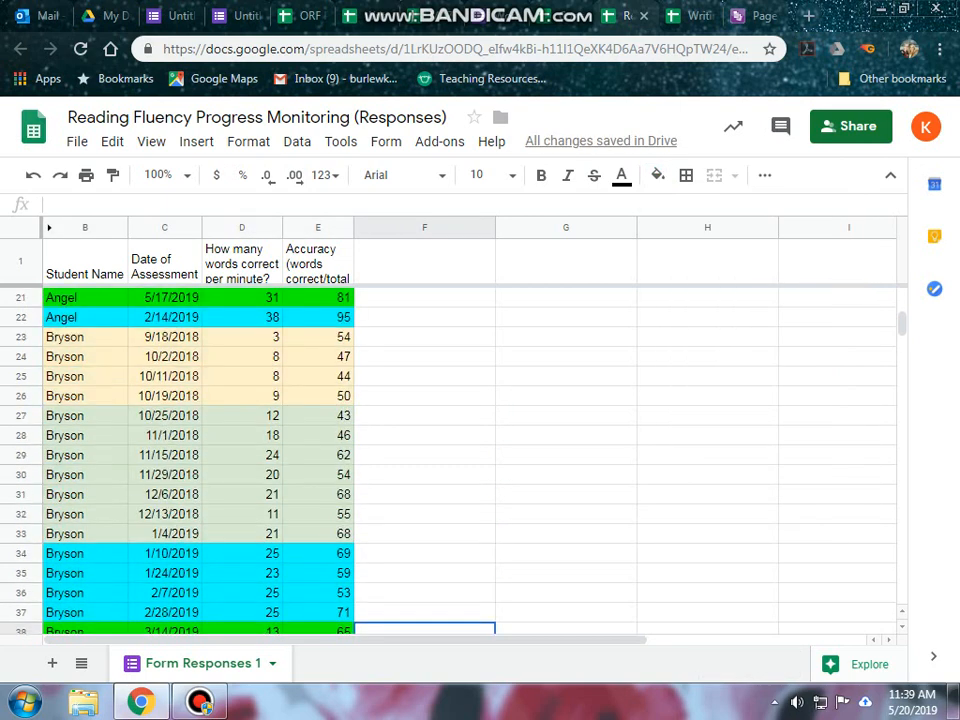
scroll(200, 460, "down", 3)
scroll(200, 460, "up", 1)
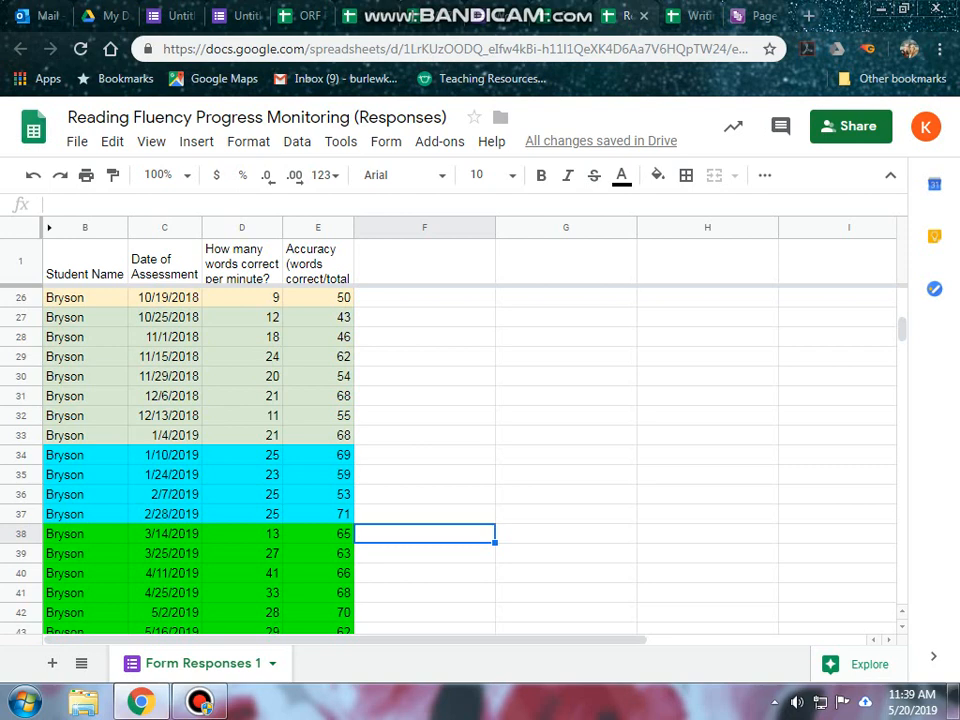
scroll(200, 460, "up", 3)
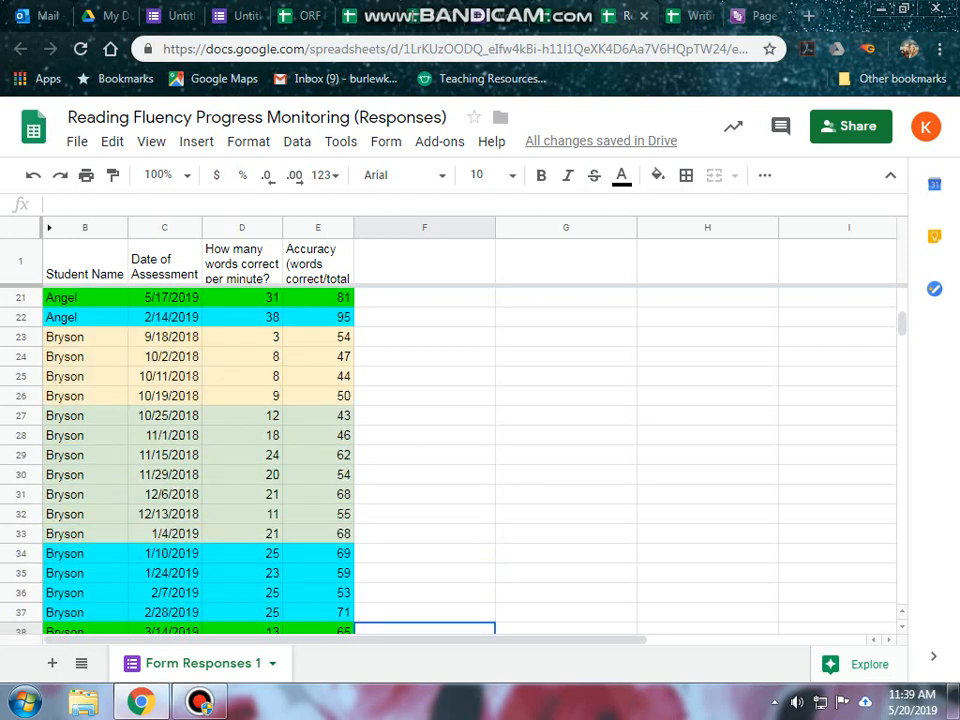
scroll(200, 460, "down", 3)
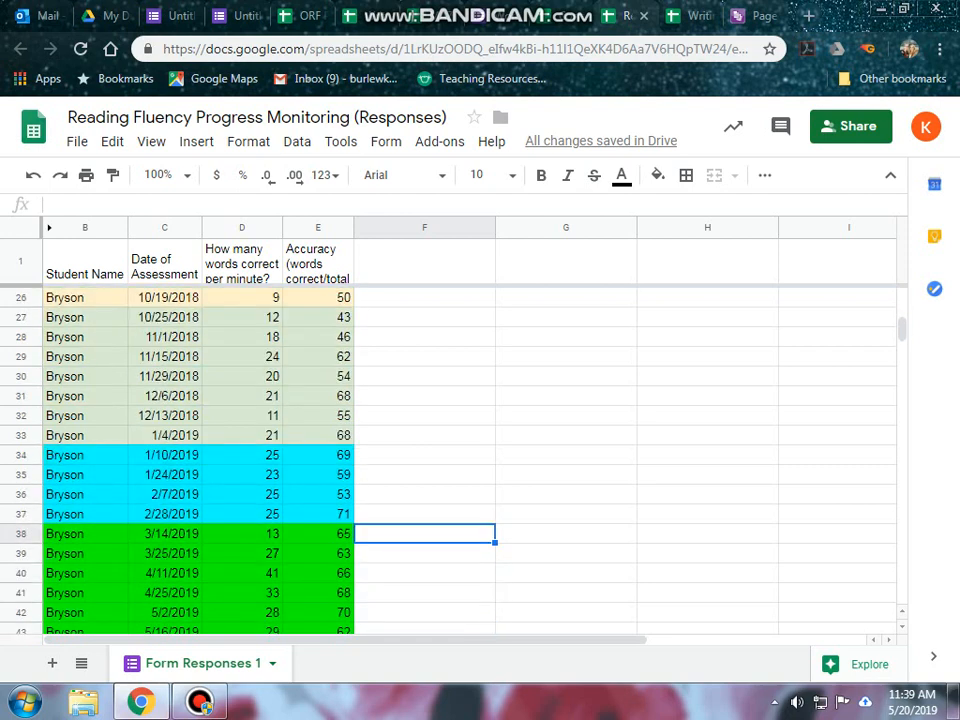
scroll(200, 460, "up", 12)
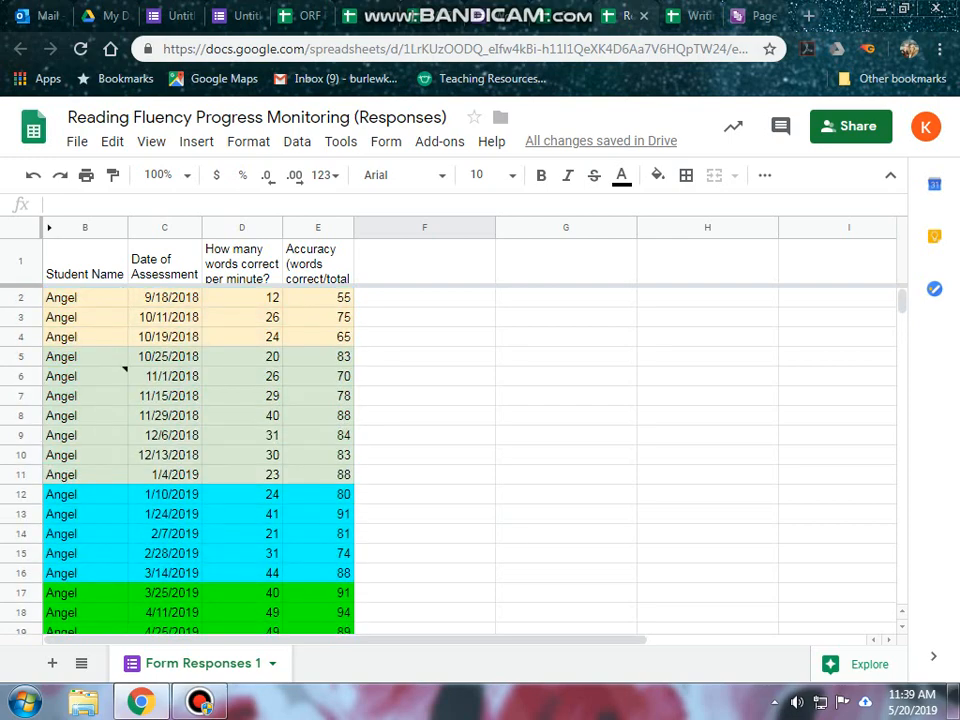
scroll(200, 460, "down", 14)
scroll(200, 460, "down", 8)
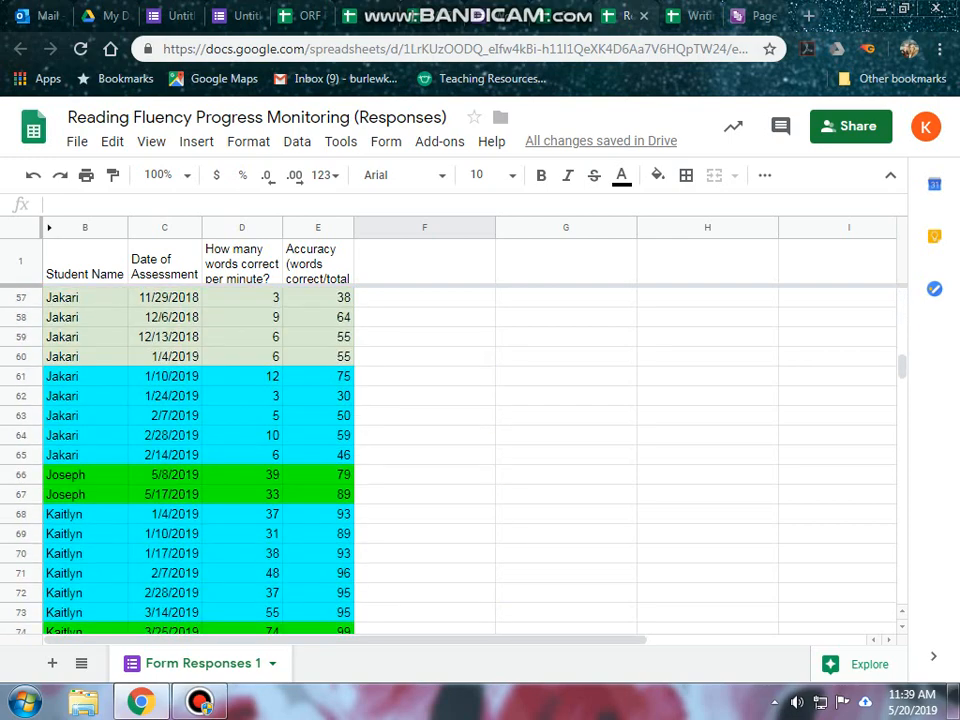
scroll(200, 460, "down", 1)
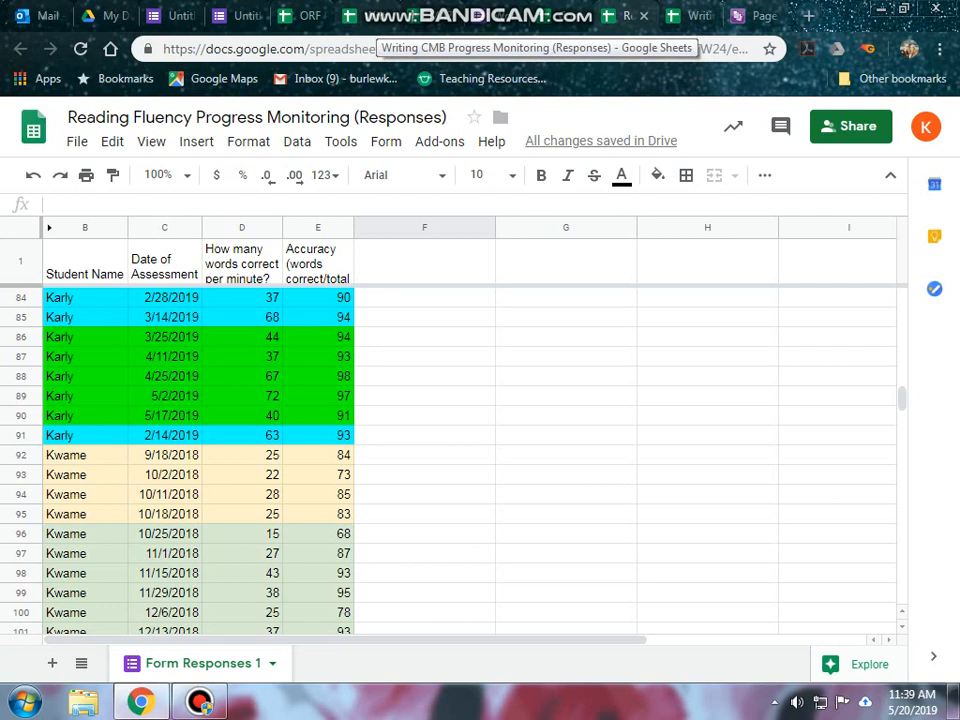
Switch to the Writing CMB Progress Monitoring responses and insert a chart from the dates and writing scores in C49:F53
left_click(693, 15)
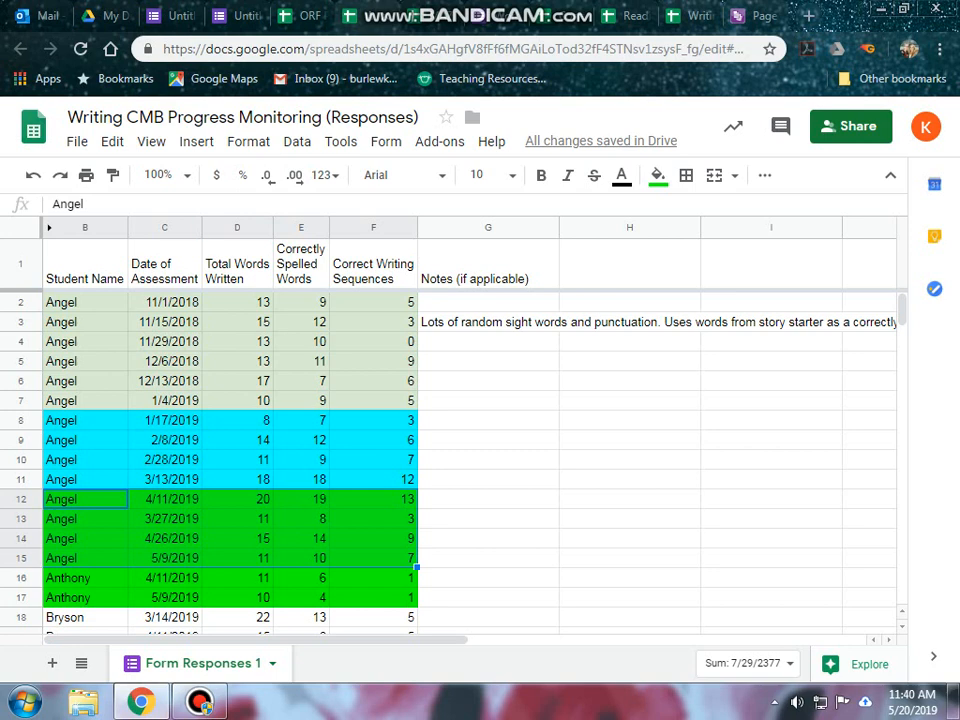
scroll(230, 460, "down", 4)
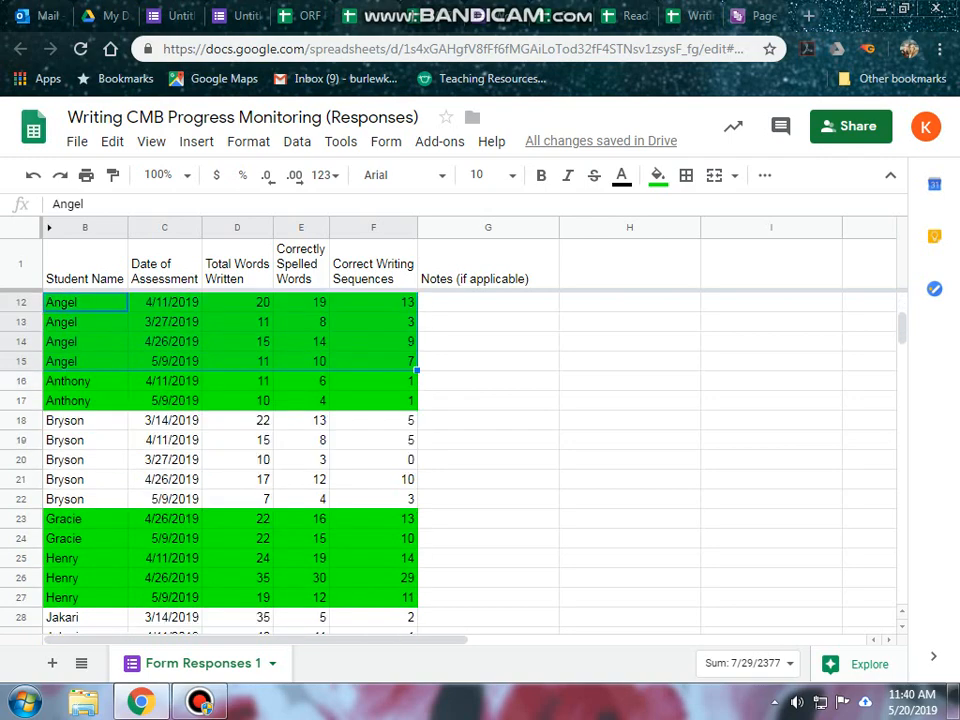
scroll(230, 460, "up", 4)
scroll(230, 460, "down", 10)
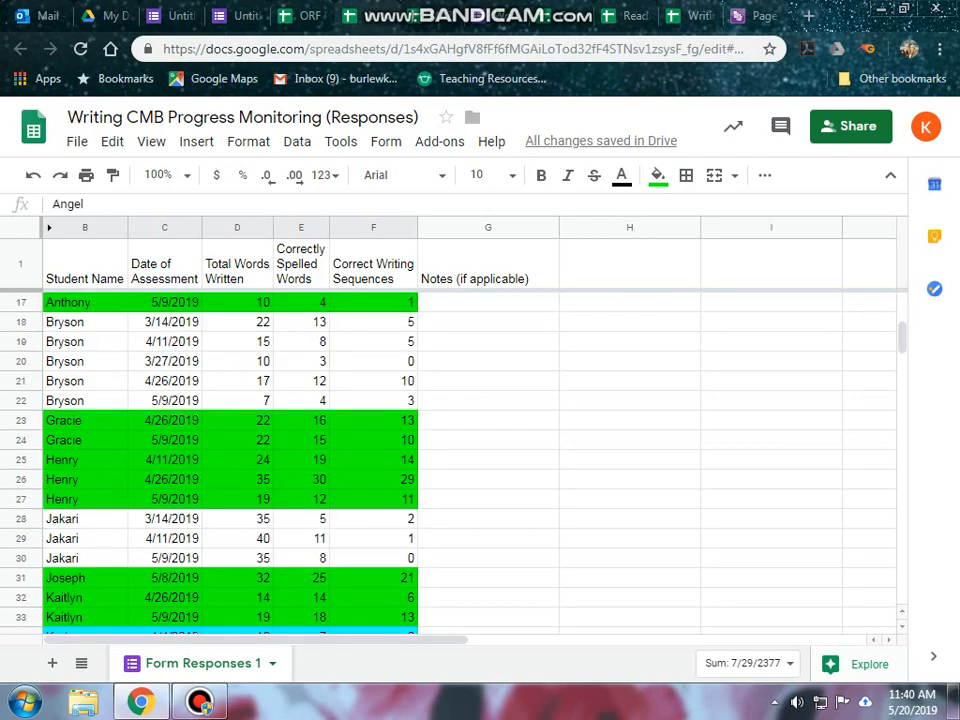
scroll(230, 460, "down", 6)
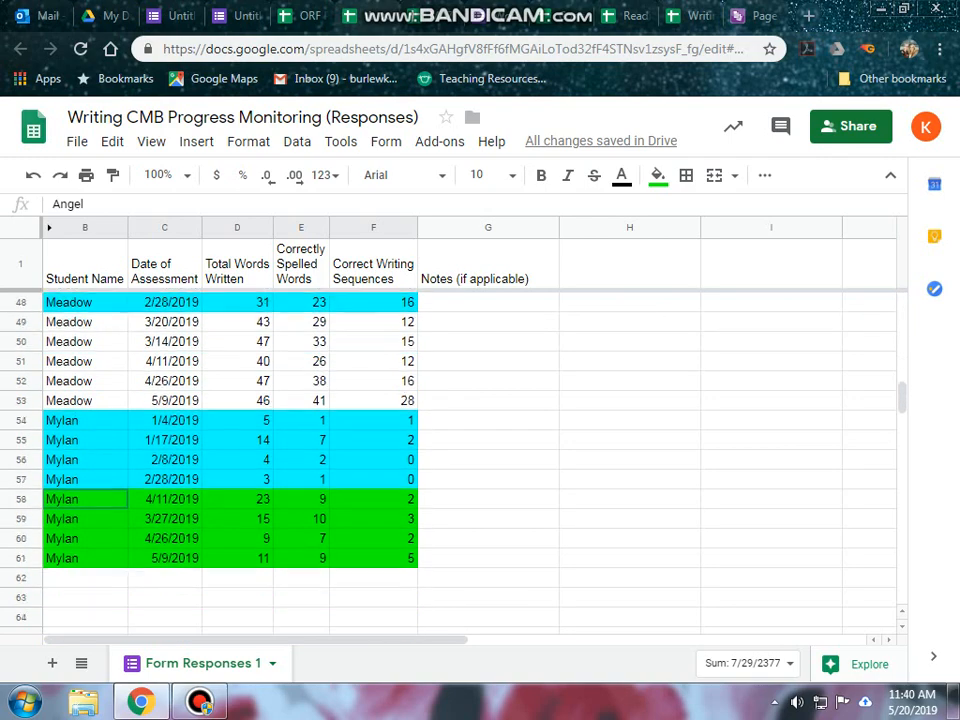
scroll(230, 460, "up", 1)
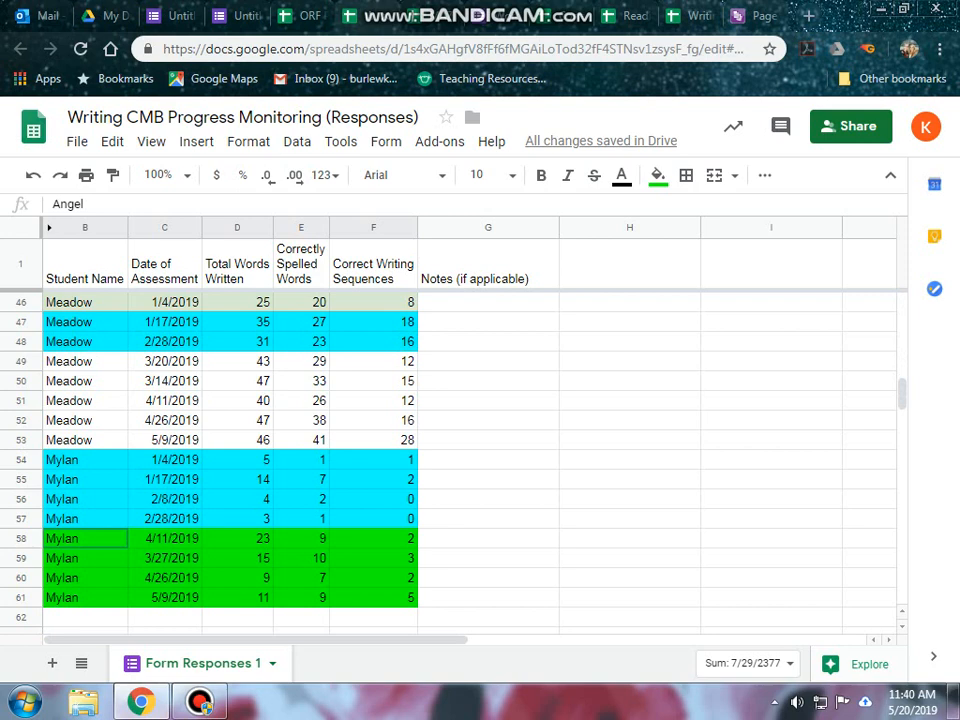
left_click_drag(165, 361, 373, 440)
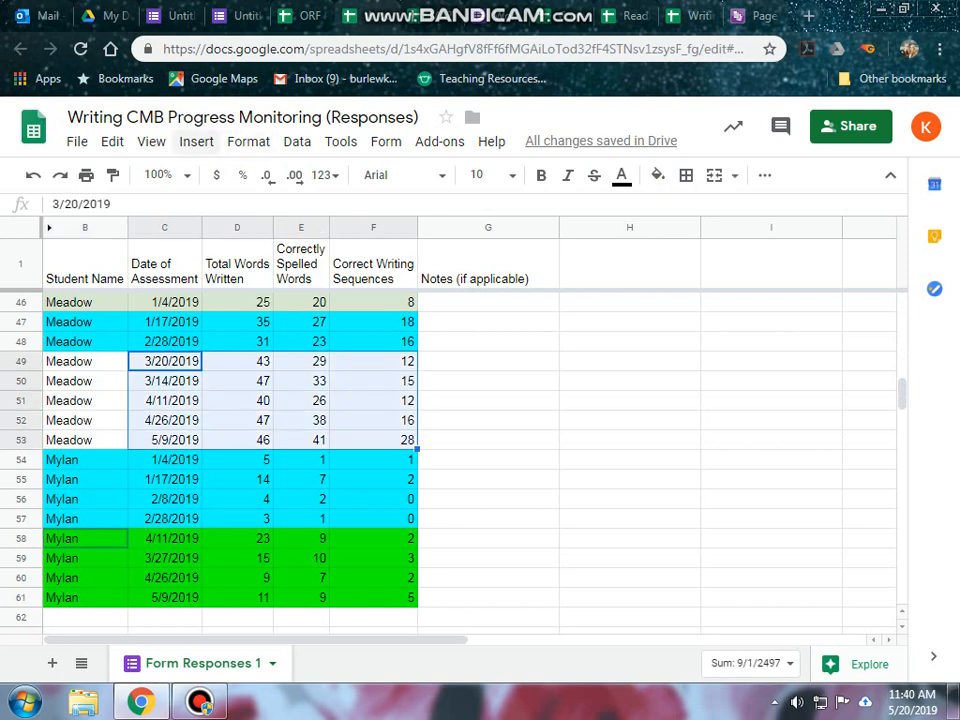
left_click(196, 142)
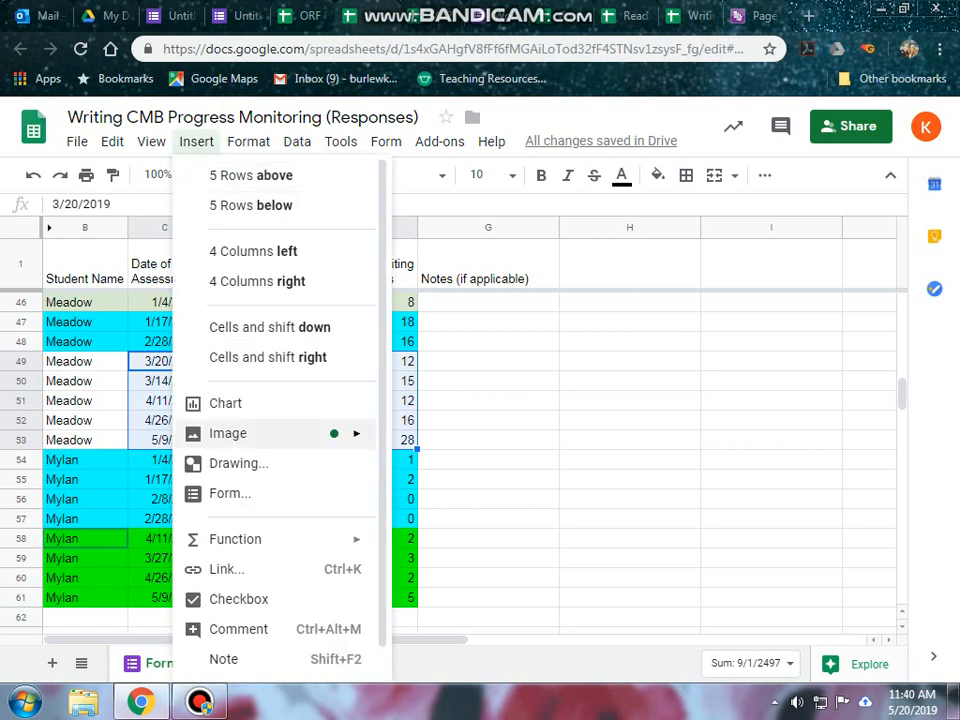
left_click(225, 403)
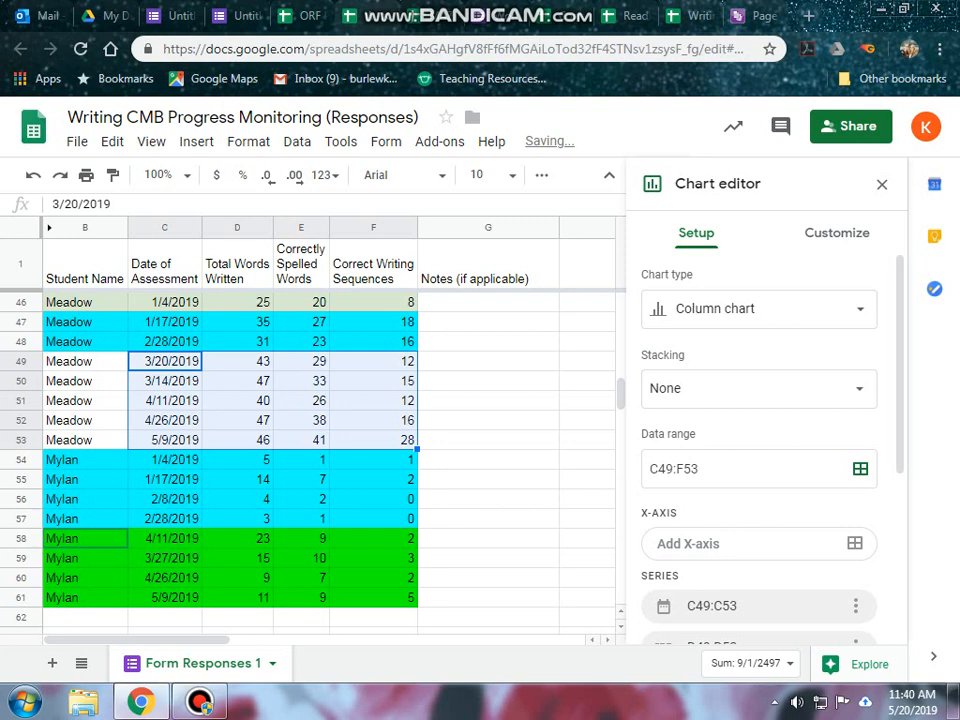
Aggregate the new column chart by column C so that the assessment dates form its X-axis
scroll(755, 320, "down", 3)
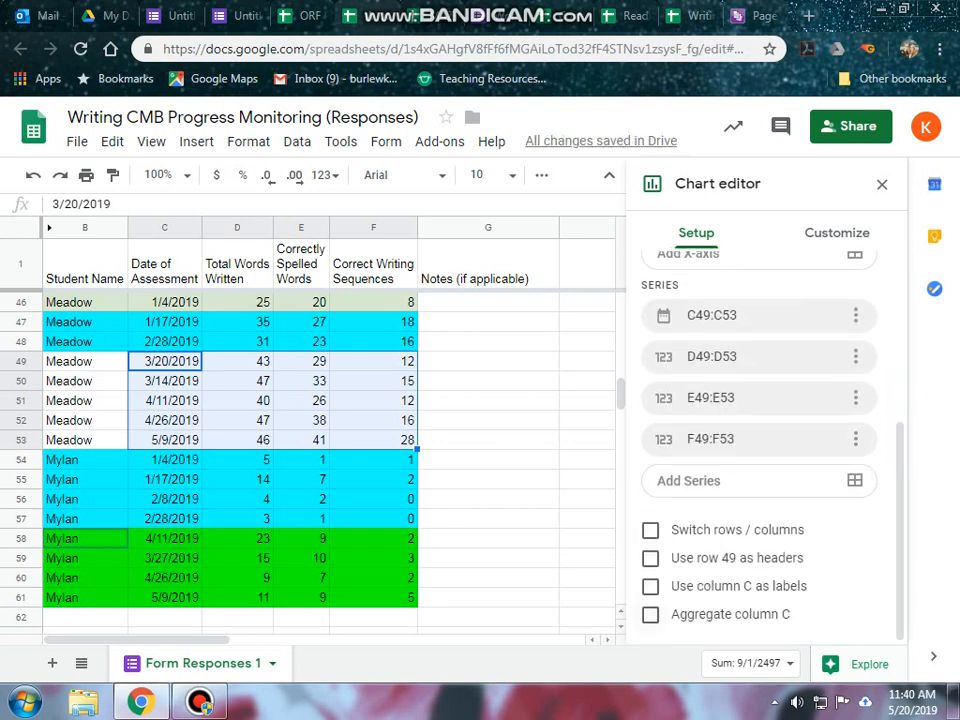
left_click(650, 614)
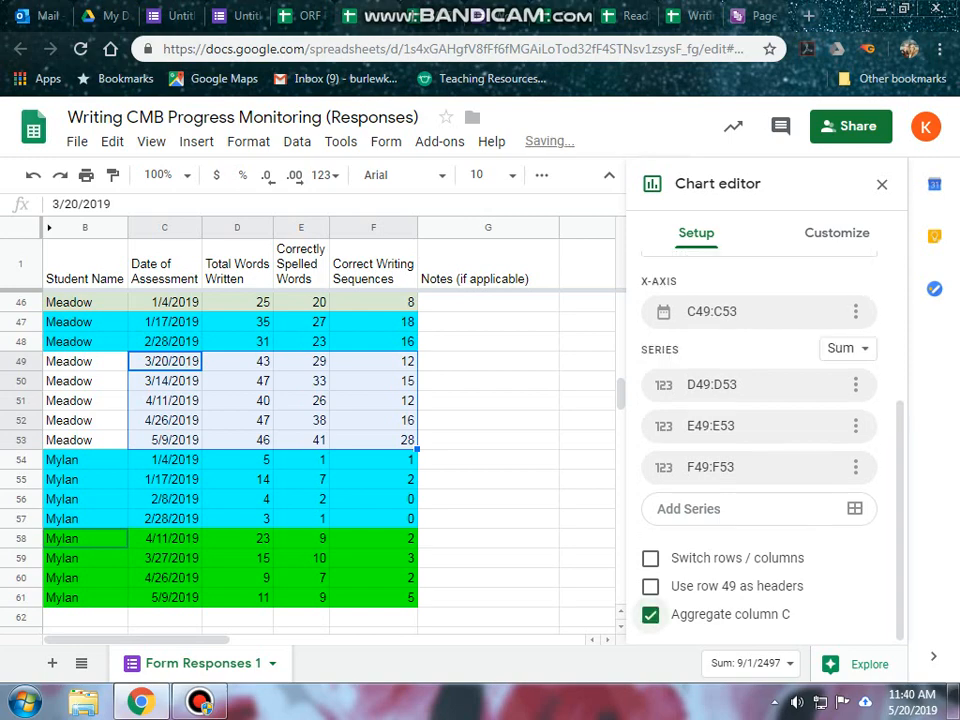
scroll(300, 450, "up", 8)
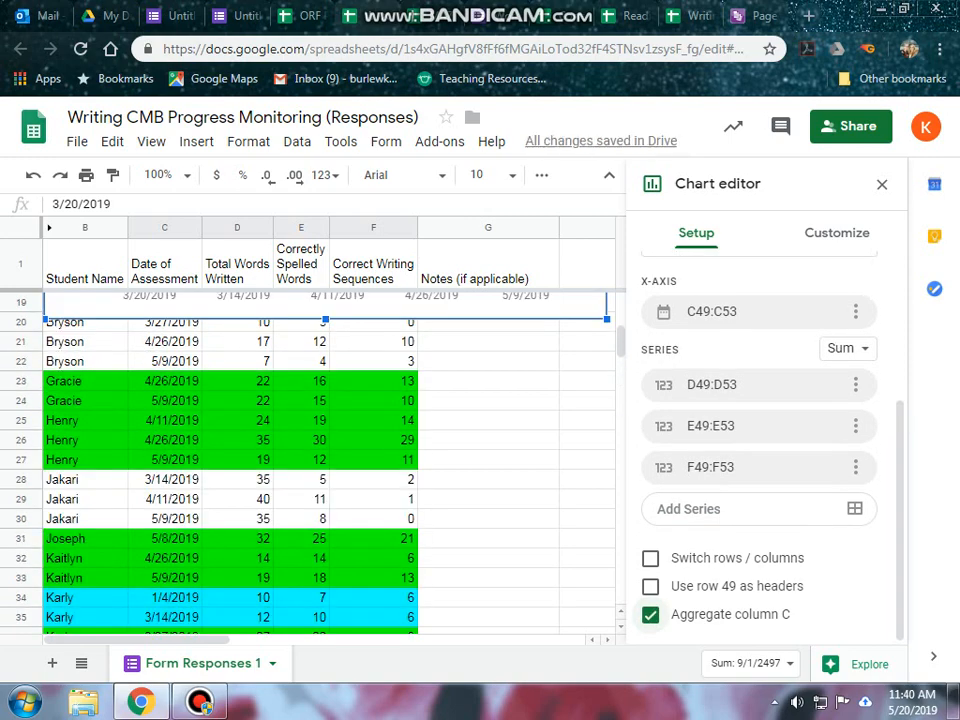
scroll(300, 450, "up", 3)
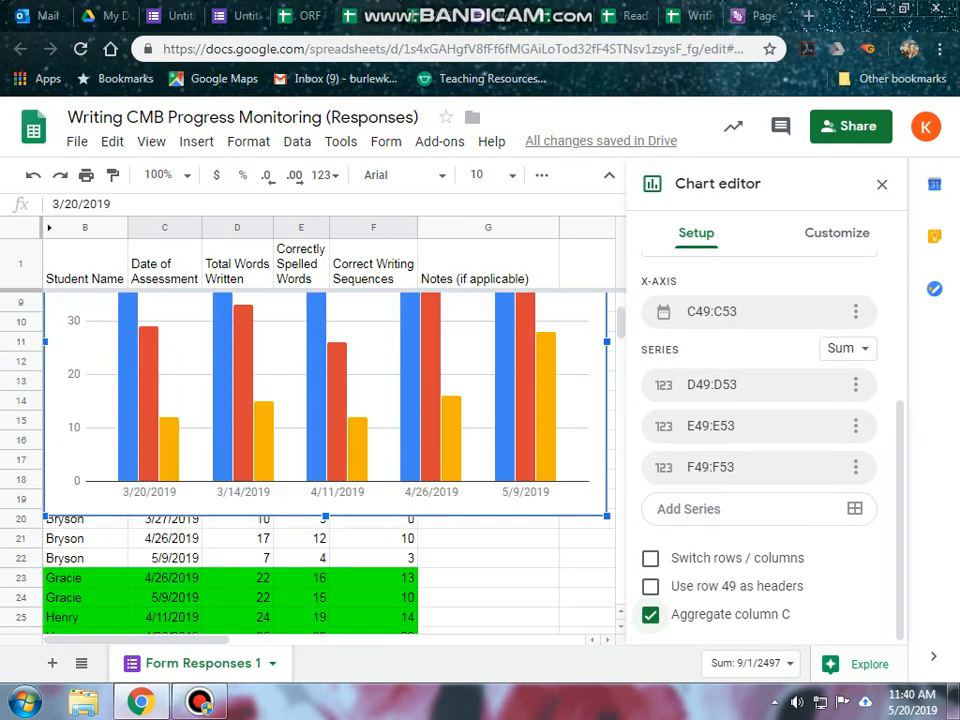
scroll(410, 400, "up", 2)
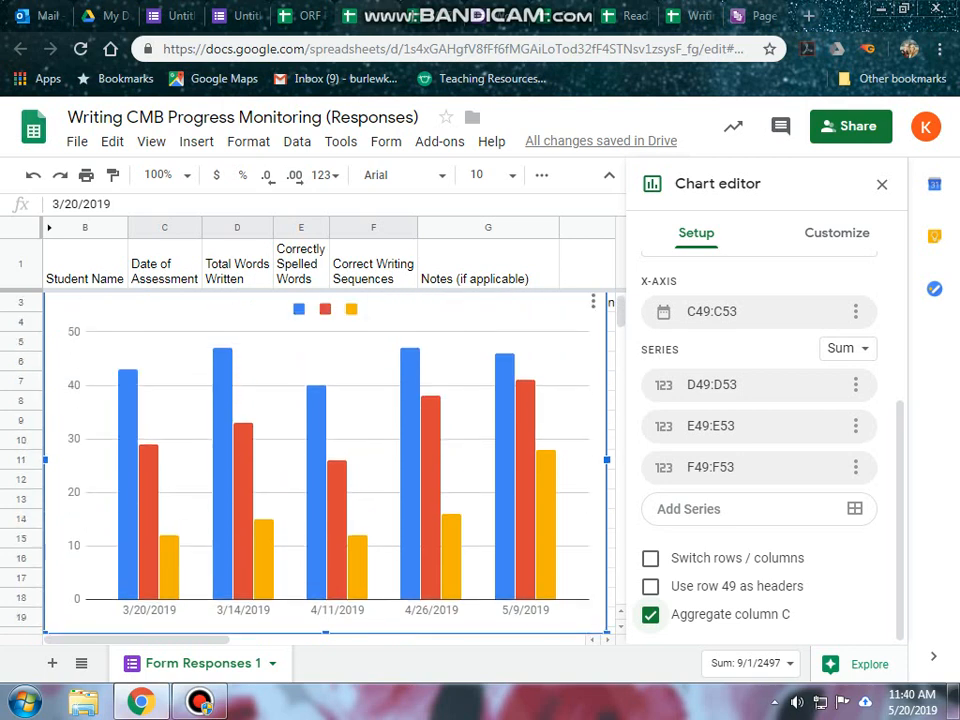
Open the chart's series customization and select the Column 1 series
left_click(837, 233)
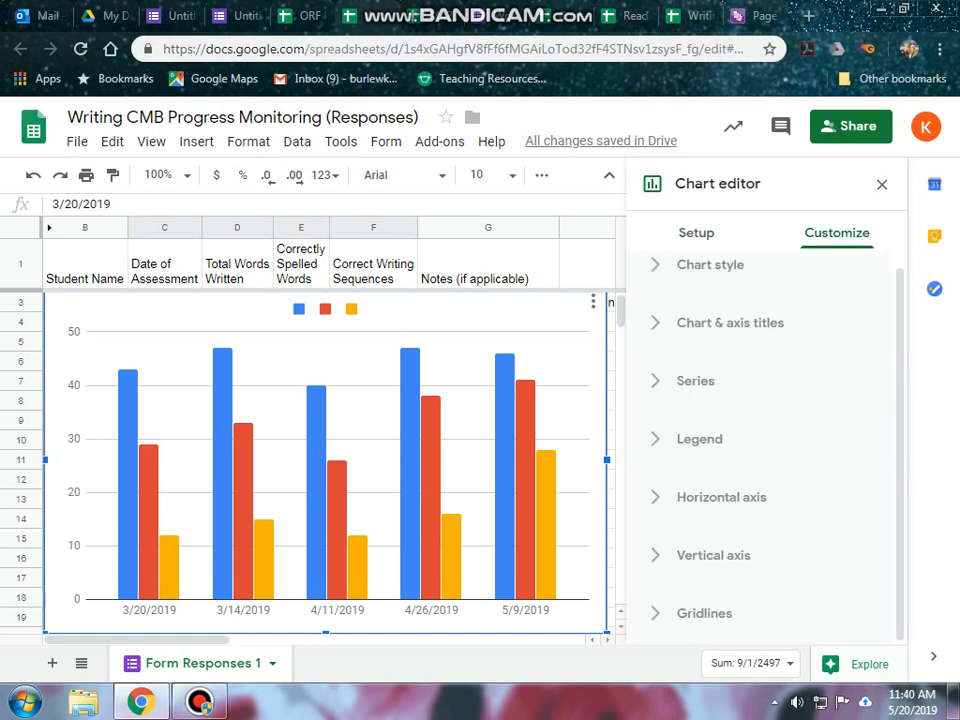
left_click(695, 381)
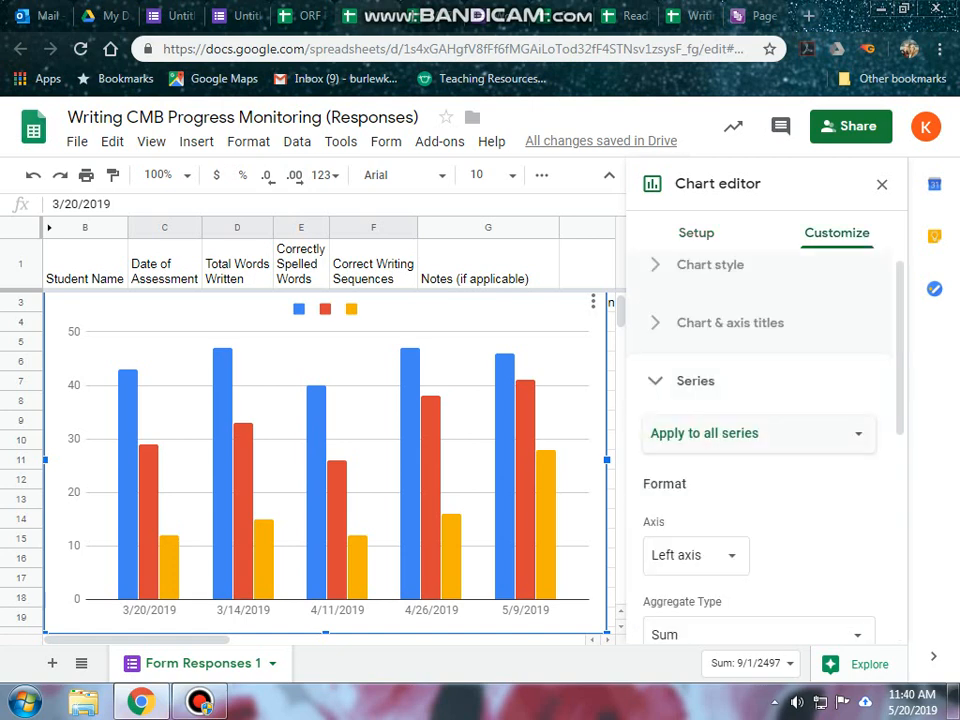
left_click(758, 433)
left_click(718, 461)
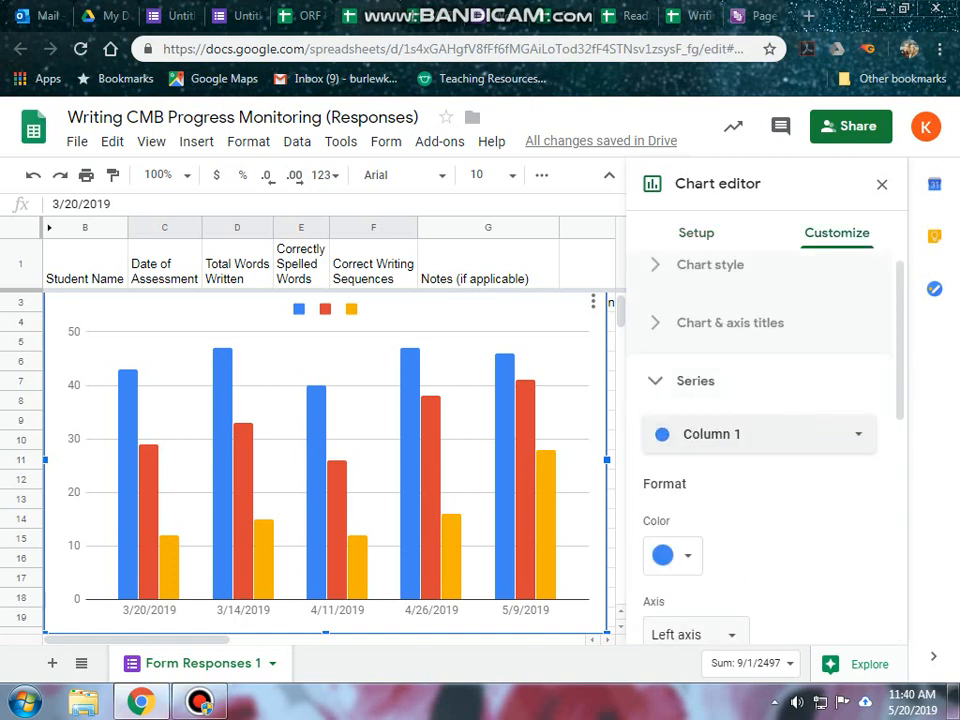
Examine the chart's bars to match each colored series to its writing measure for every assessment date
mouse_move(128, 390)
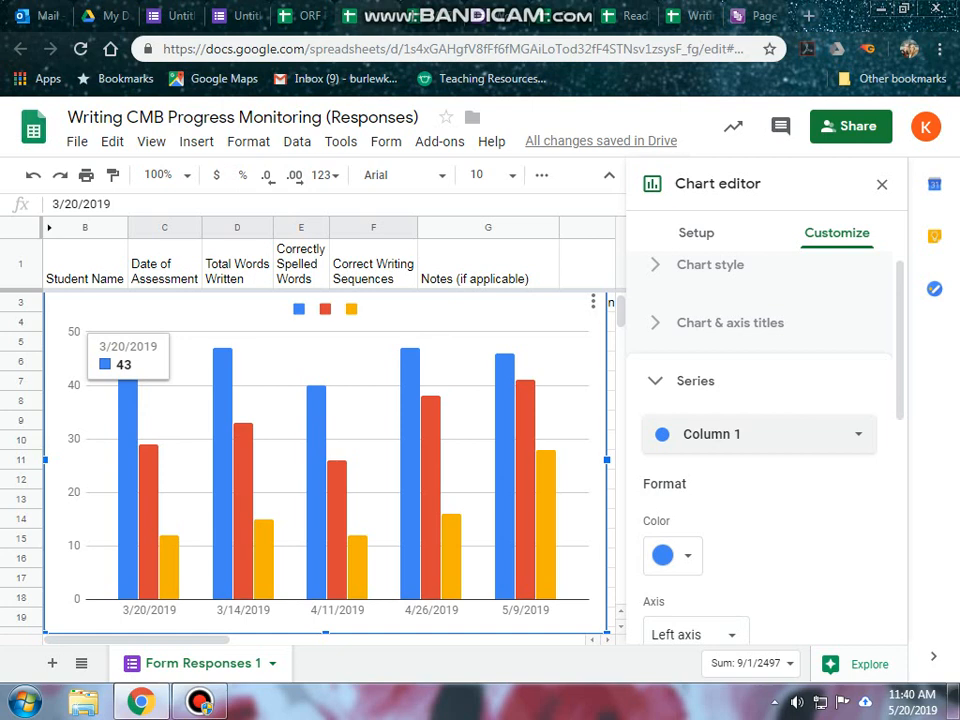
mouse_move(148, 465)
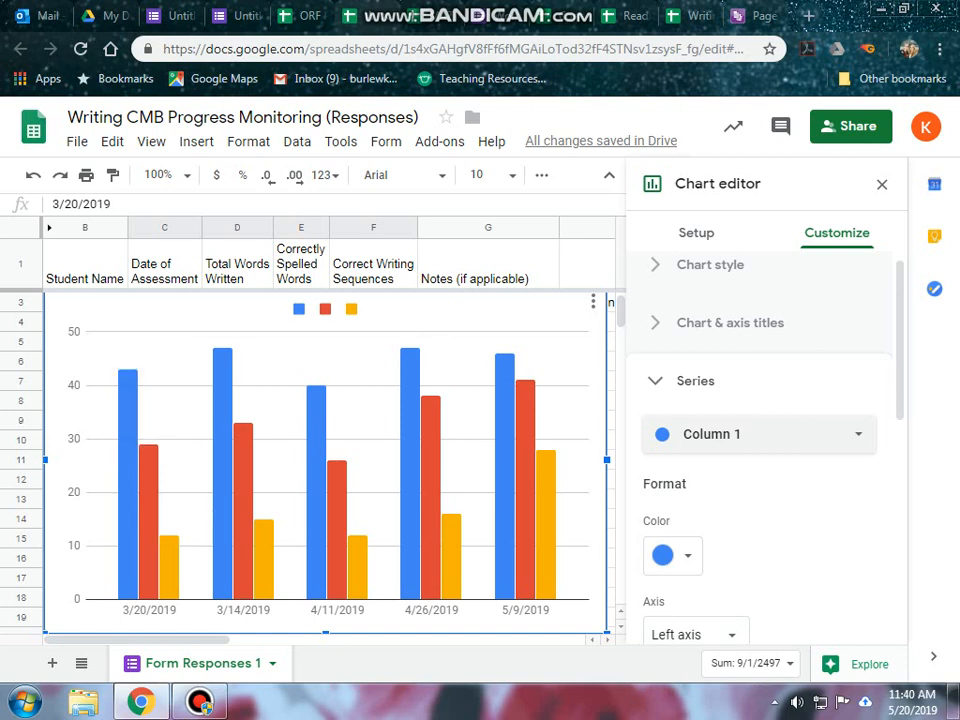
mouse_move(243, 445)
scroll(320, 450, "up", 1)
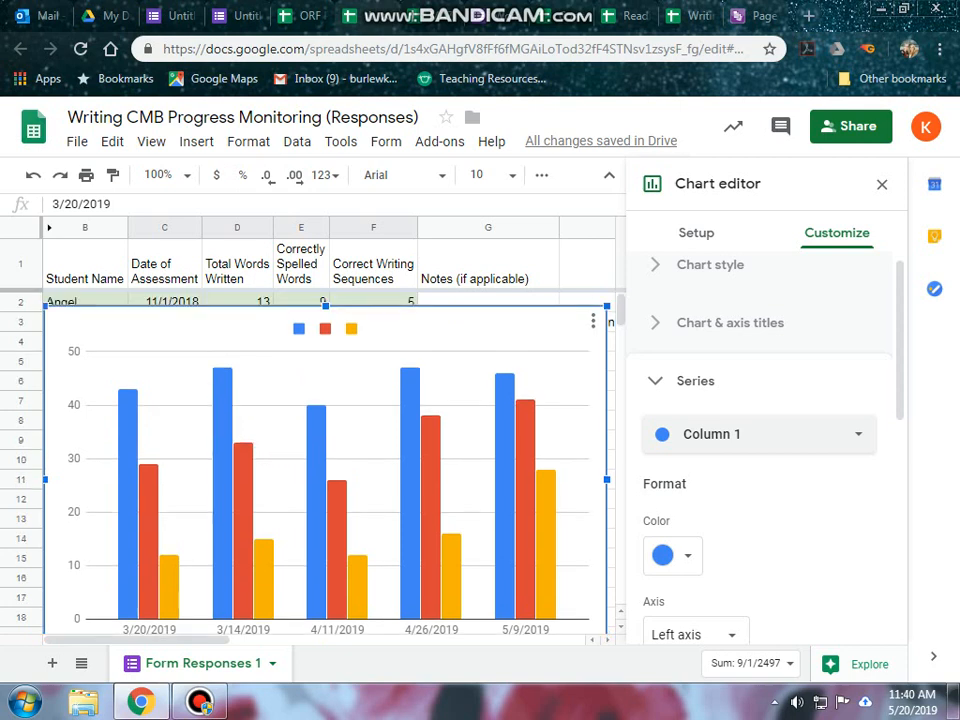
scroll(320, 450, "down", 2)
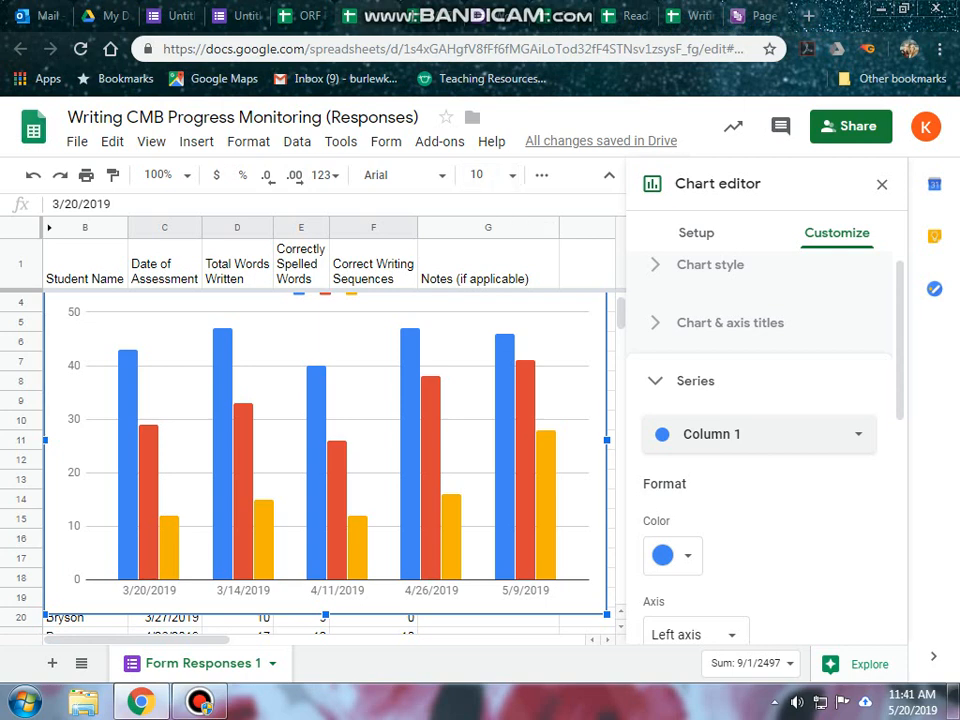
scroll(325, 460, "up", 1)
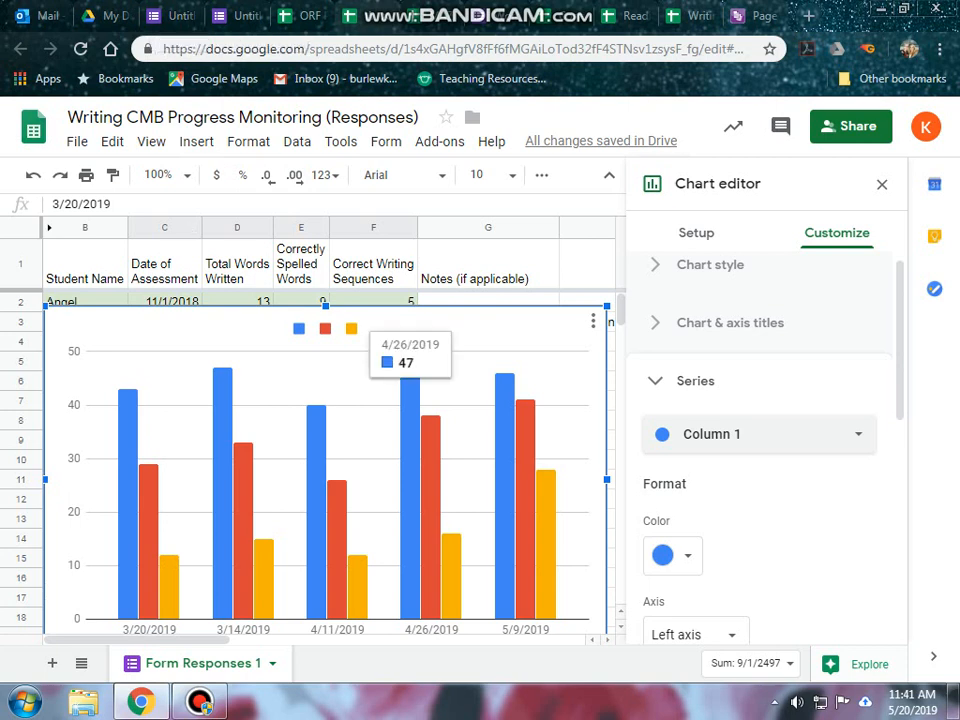
scroll(758, 440, "up", 1)
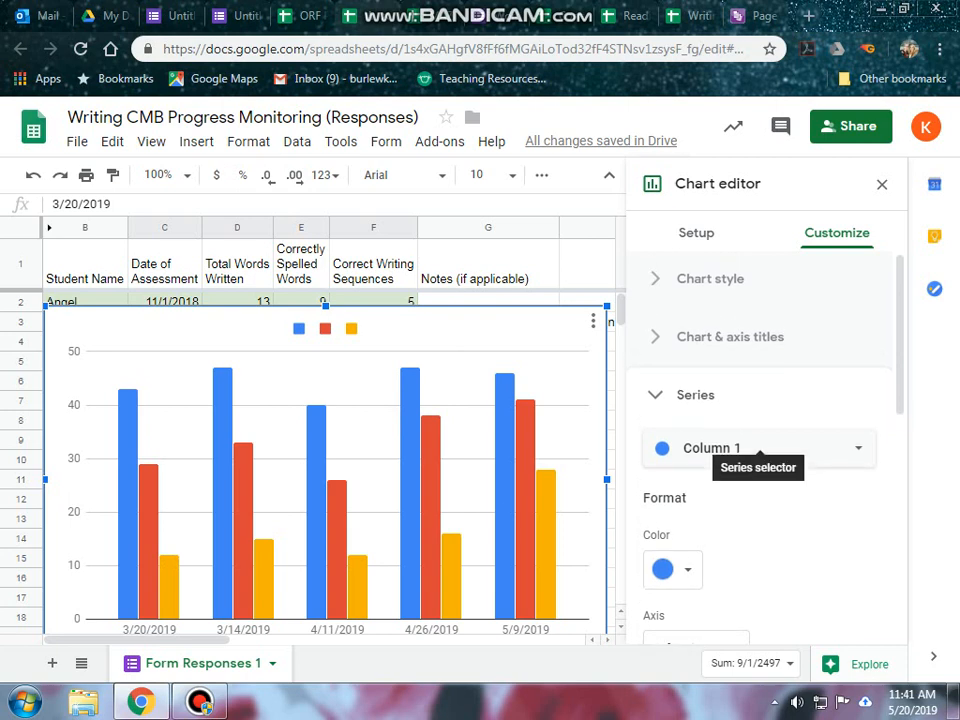